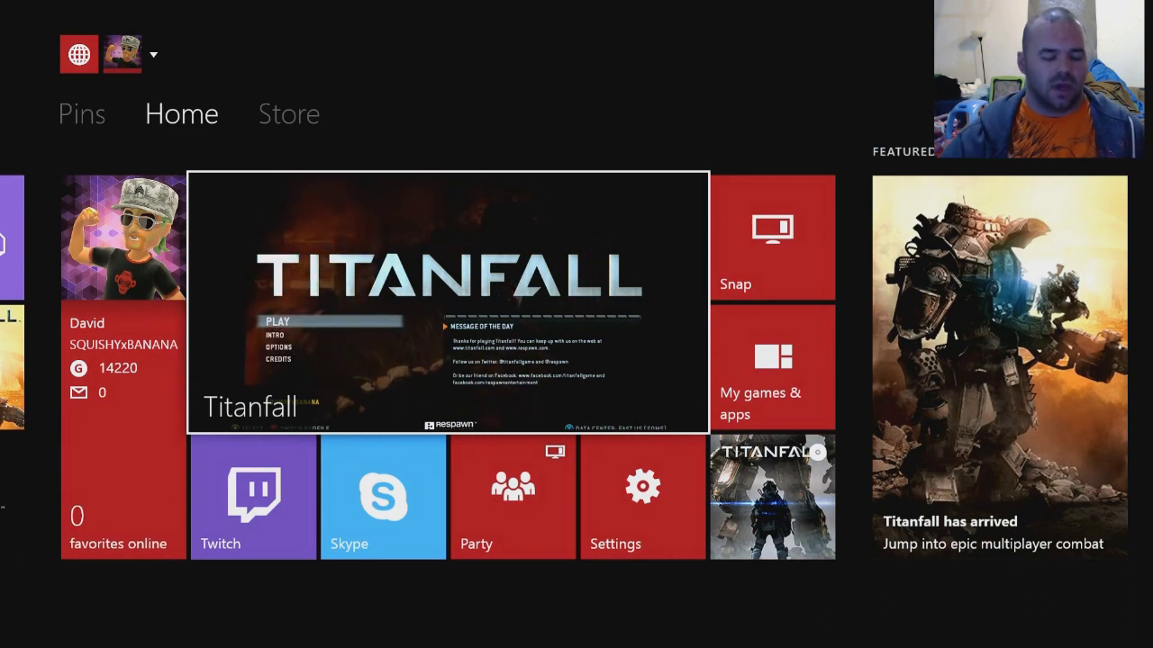
Move across the Home screen to the My games & apps tile and open it.
{"action": "key", "text": "Right"}
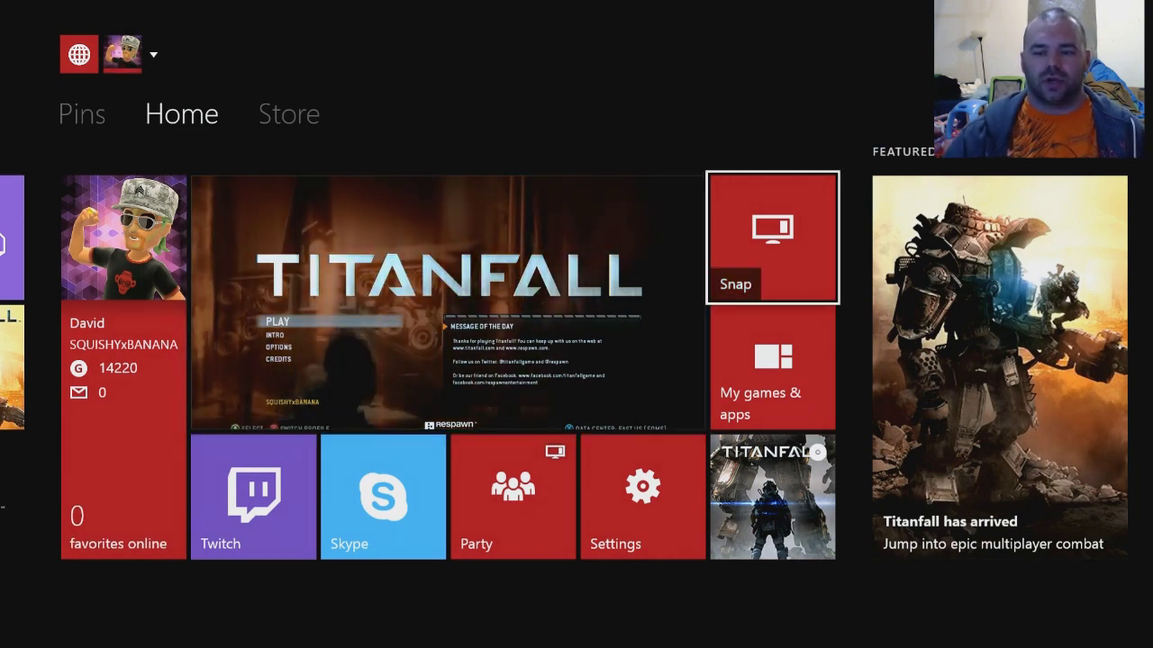
{"action": "key", "text": "Down"}
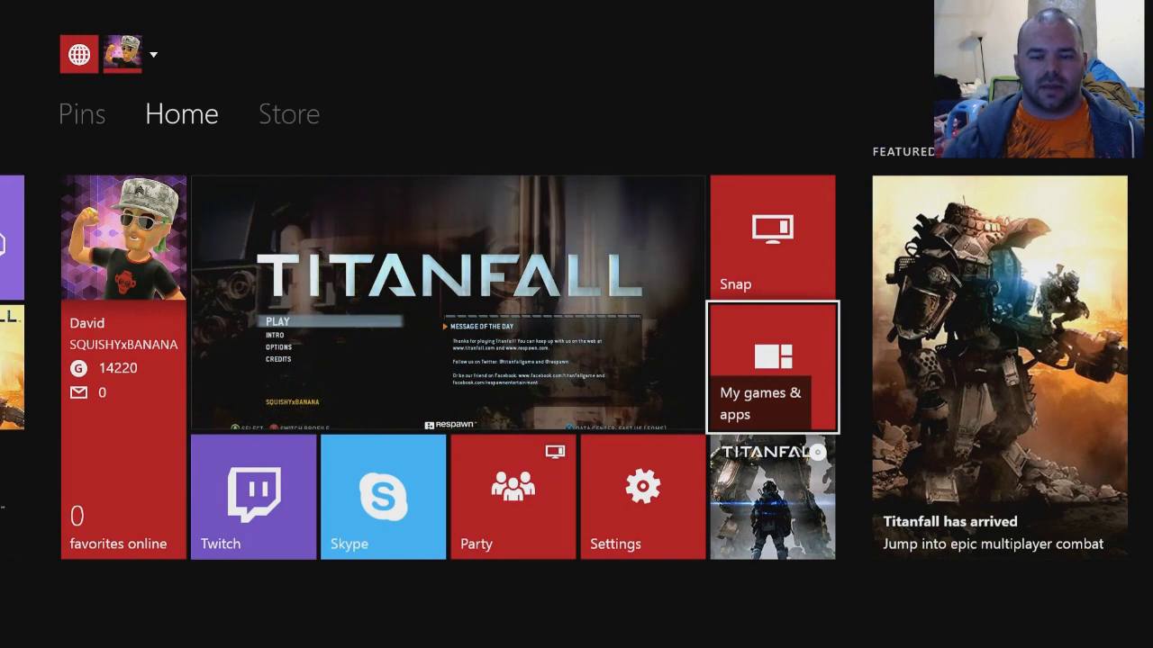
{"action": "key", "text": "Left"}
{"action": "key", "text": "Left"}
{"action": "key", "text": "Right"}
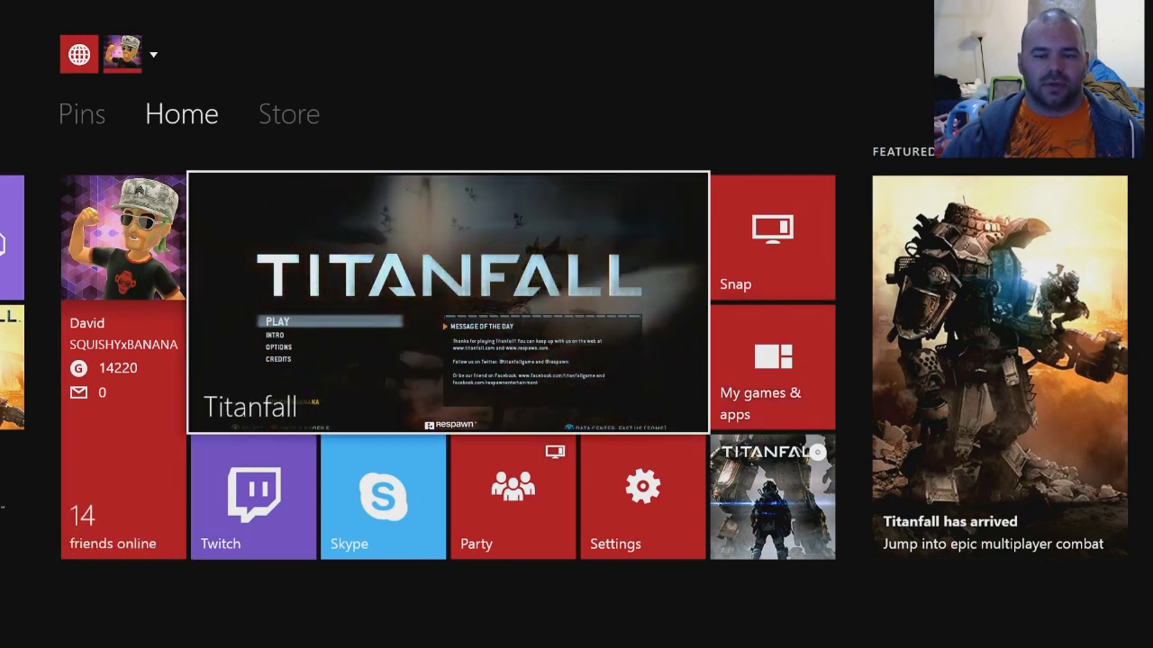
{"action": "key", "text": "Down"}
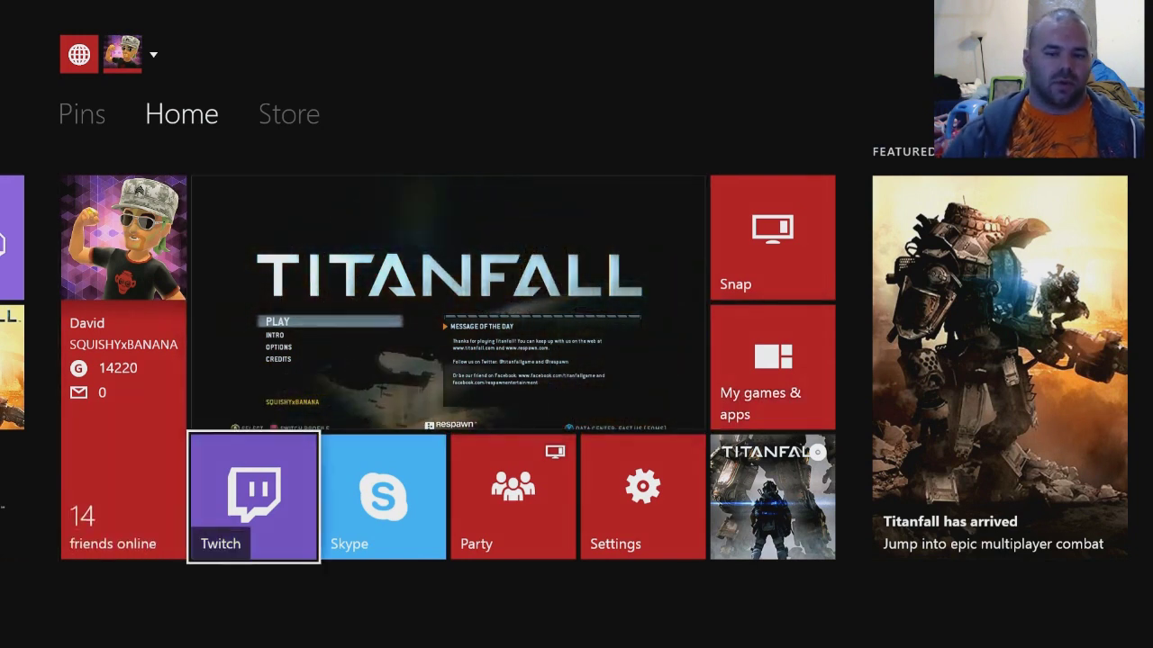
{"action": "key", "text": "Right"}
{"action": "key", "text": "Right"}
{"action": "key", "text": "Right"}
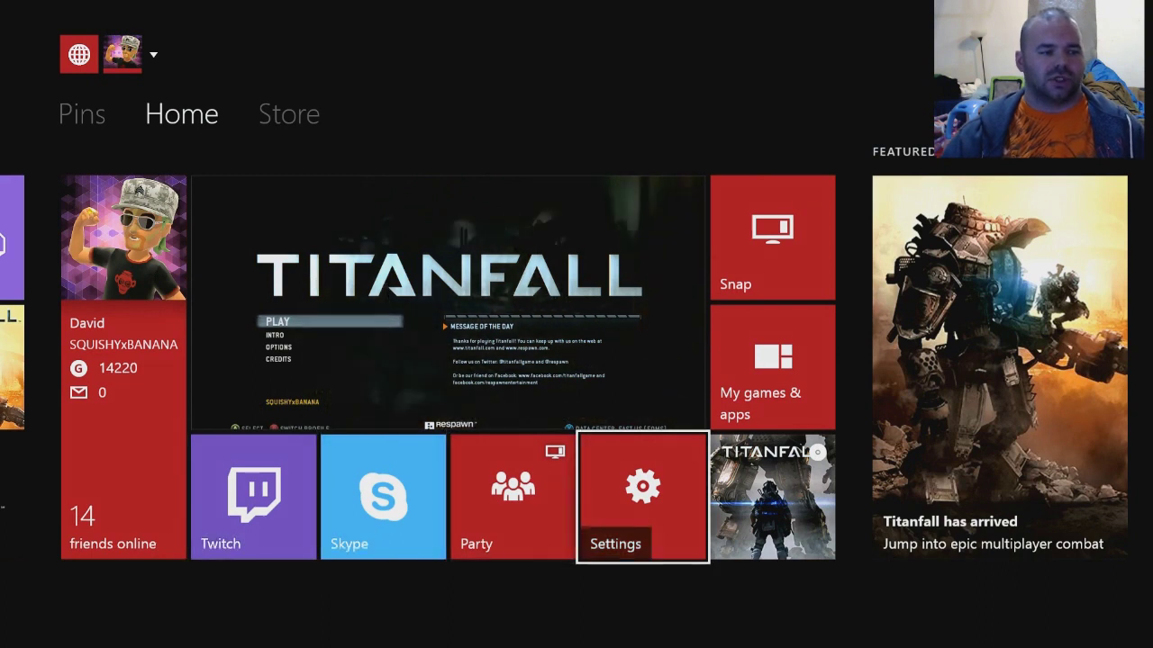
{"action": "key", "text": "Up"}
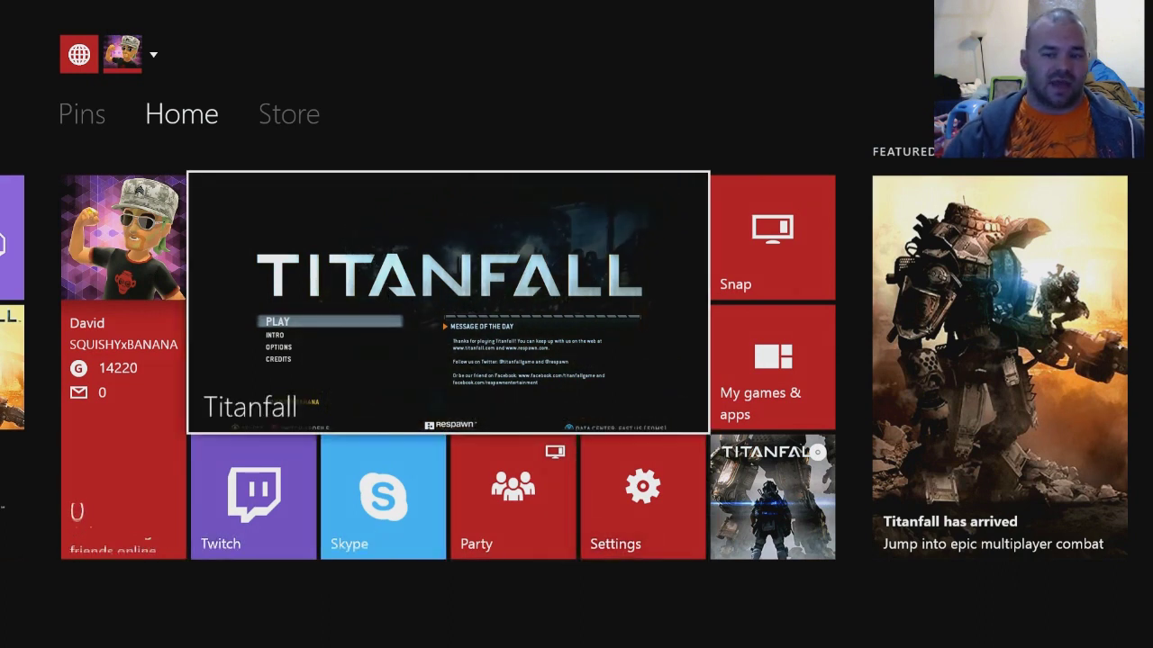
{"action": "key", "text": "Right"}
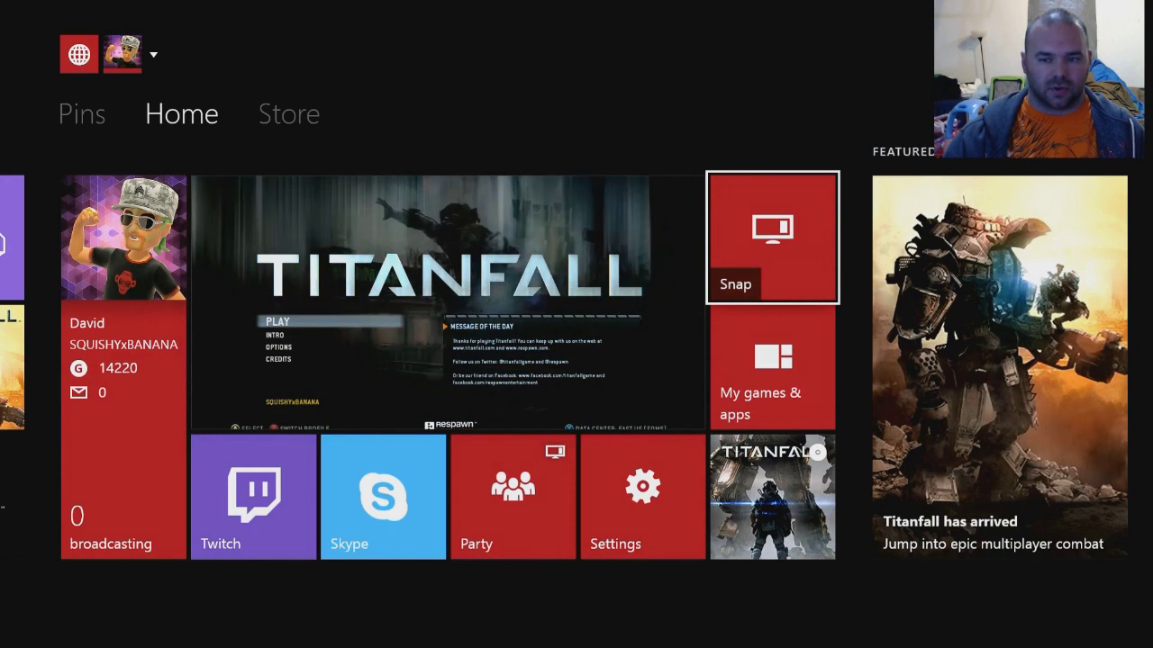
{"action": "key", "text": "Down"}
{"action": "key", "text": "Return"}
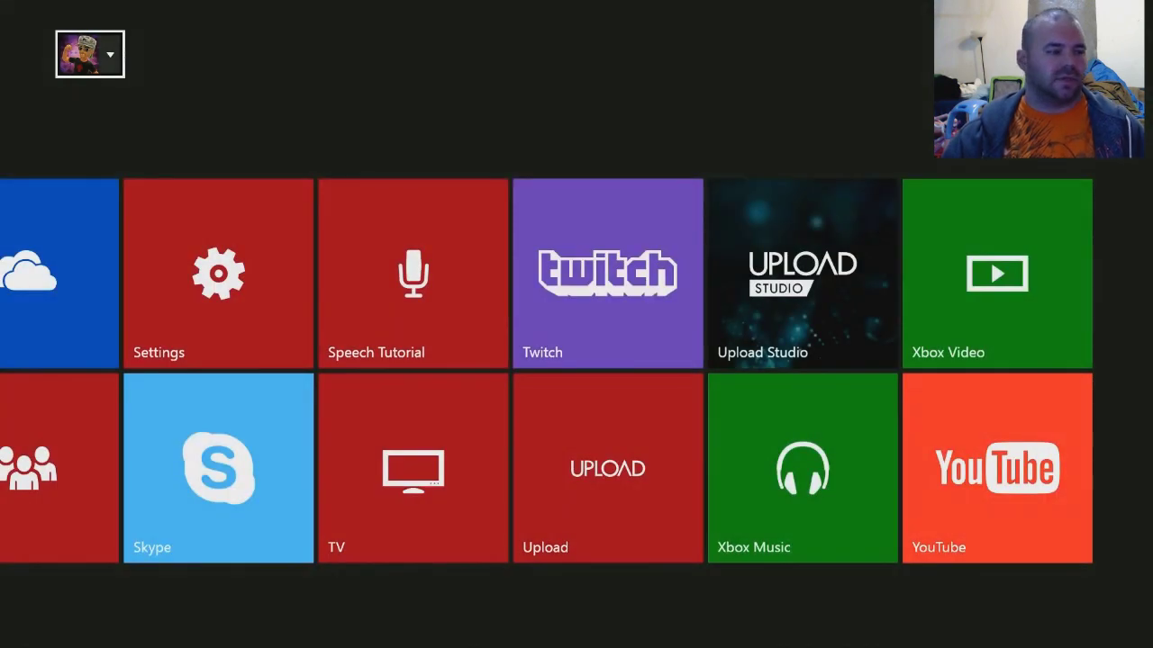
Switch the collection to Apps and launch the Twitch app.
{"action": "key", "text": "Left"}
{"action": "key", "text": "Up"}
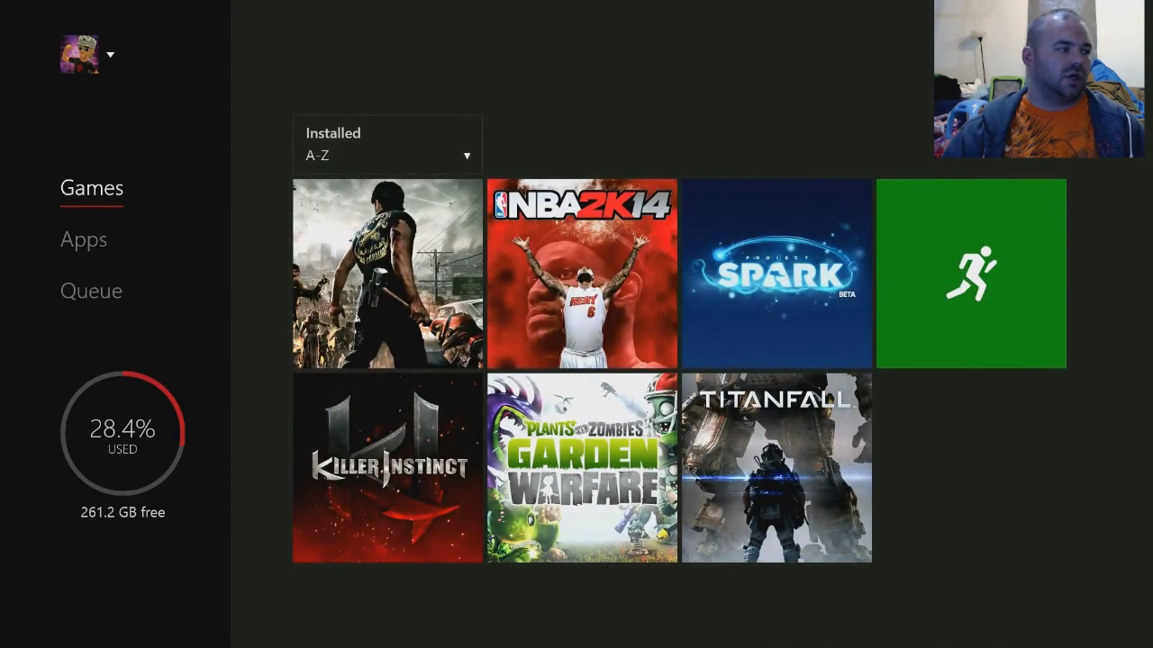
{"action": "key", "text": "Down"}
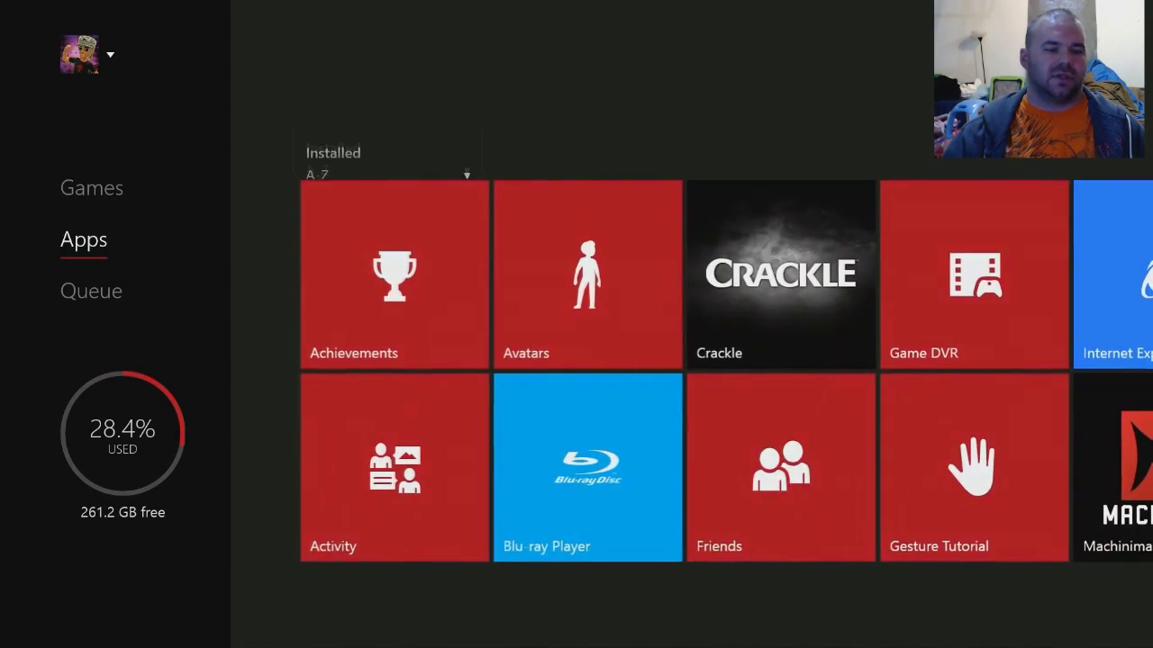
{"action": "key", "text": "Right"}
{"action": "key", "text": "Right"}
{"action": "key", "text": "Right"}
{"action": "key", "text": "Right"}
{"action": "key", "text": "Right"}
{"action": "key", "text": "Right"}
{"action": "key", "text": "Right"}
{"action": "key", "text": "Right"}
{"action": "key", "text": "Right"}
{"action": "key", "text": "Right"}
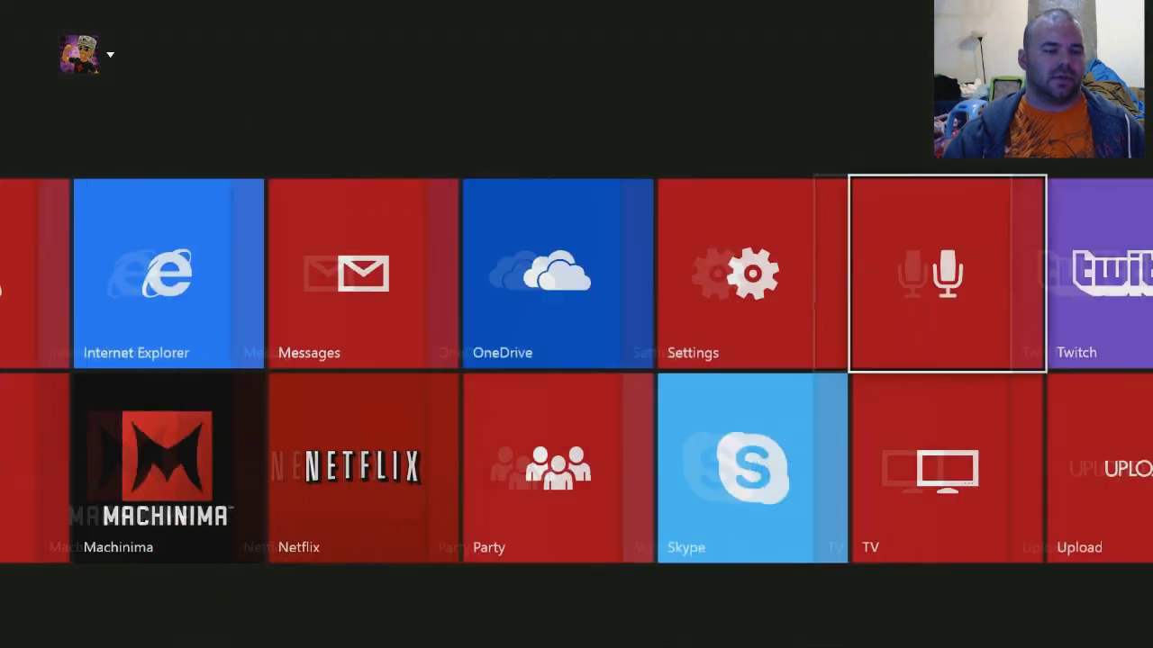
{"action": "key", "text": "Left"}
{"action": "key", "text": "Return"}
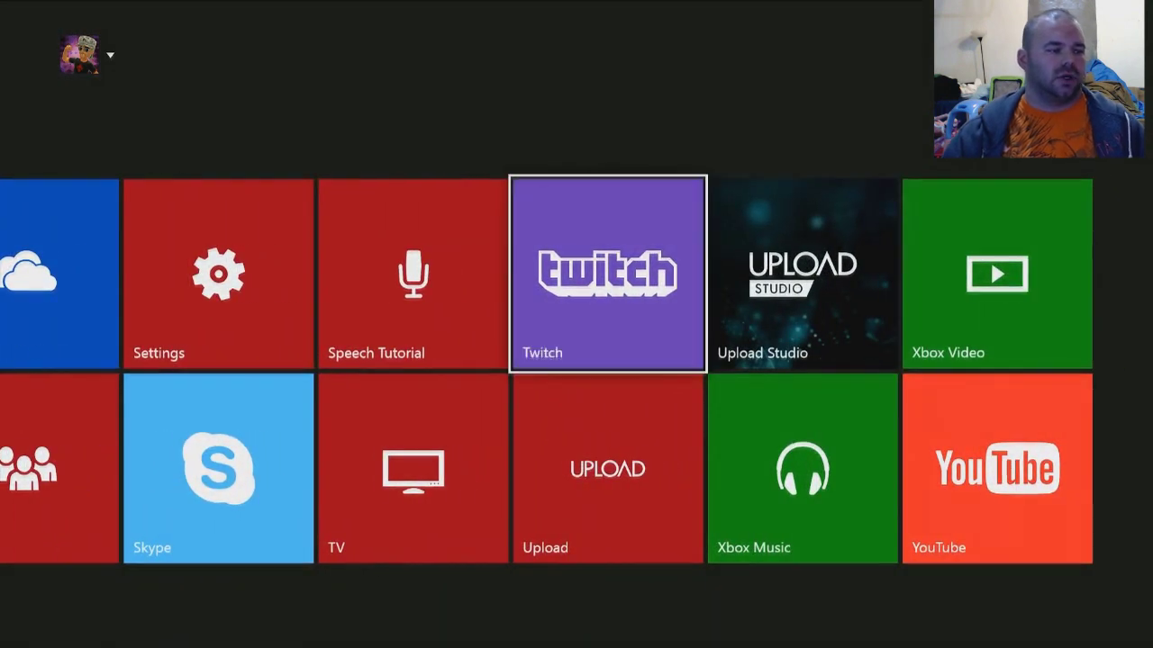
{"action": "key", "text": "Up"}
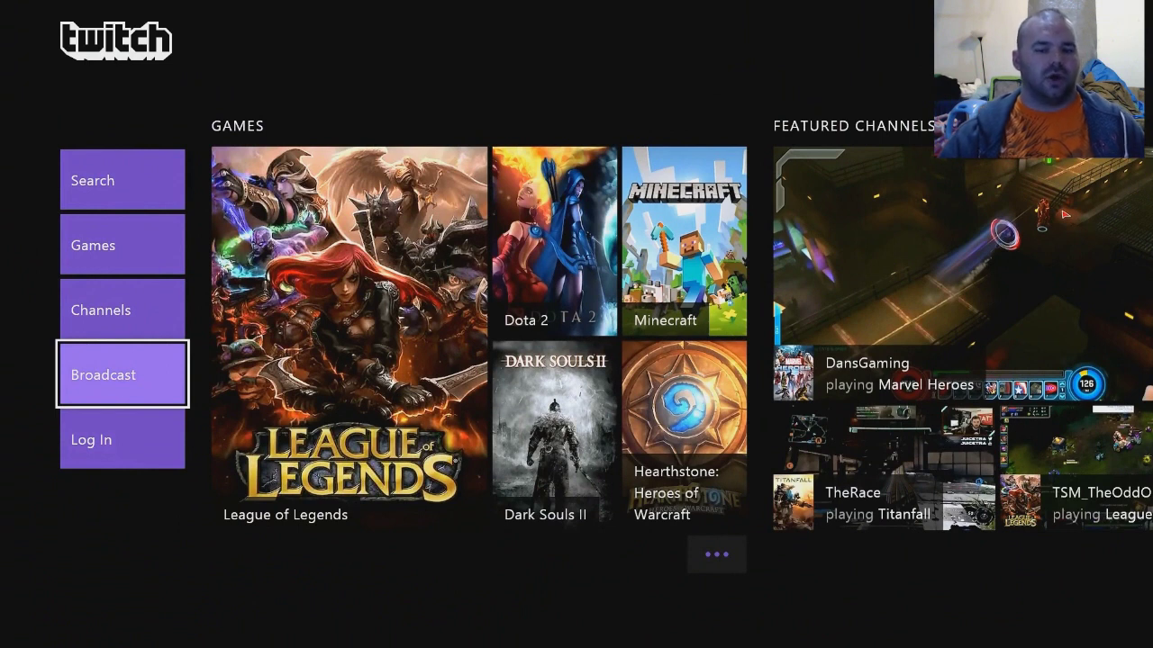
Choose Broadcast in Twitch to get the six-digit activation code.
{"action": "key", "text": "Return"}
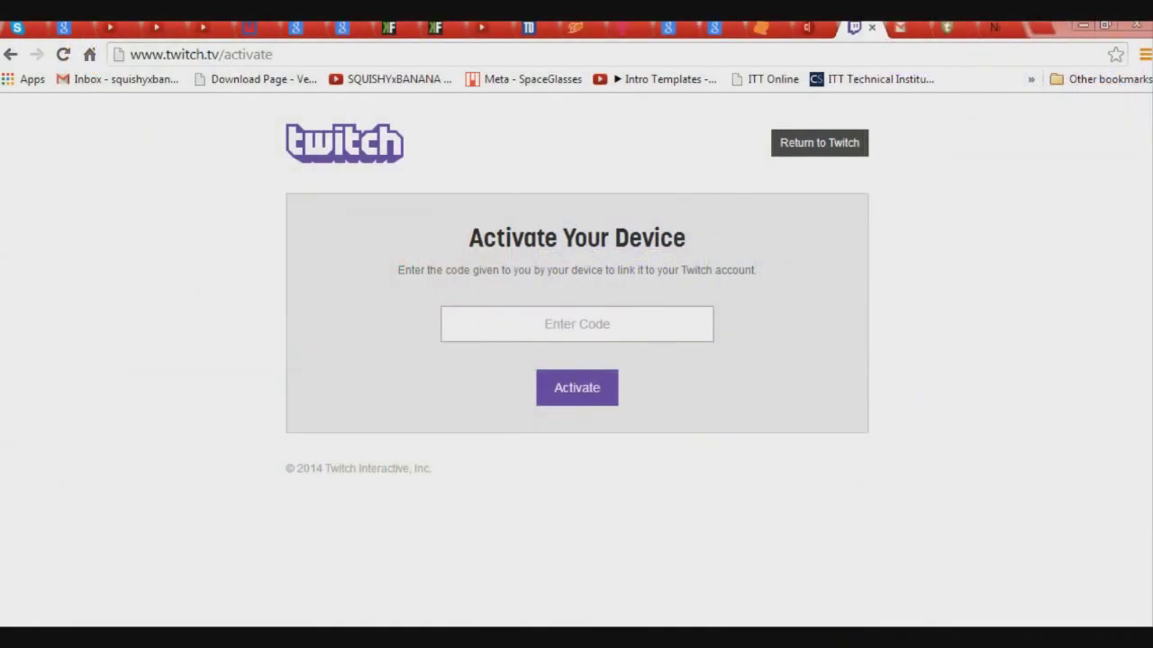
Enter the console's activation code on twitch.tv/activate and submit it.
{"action": "left_click", "coordinate": [710, 338]}
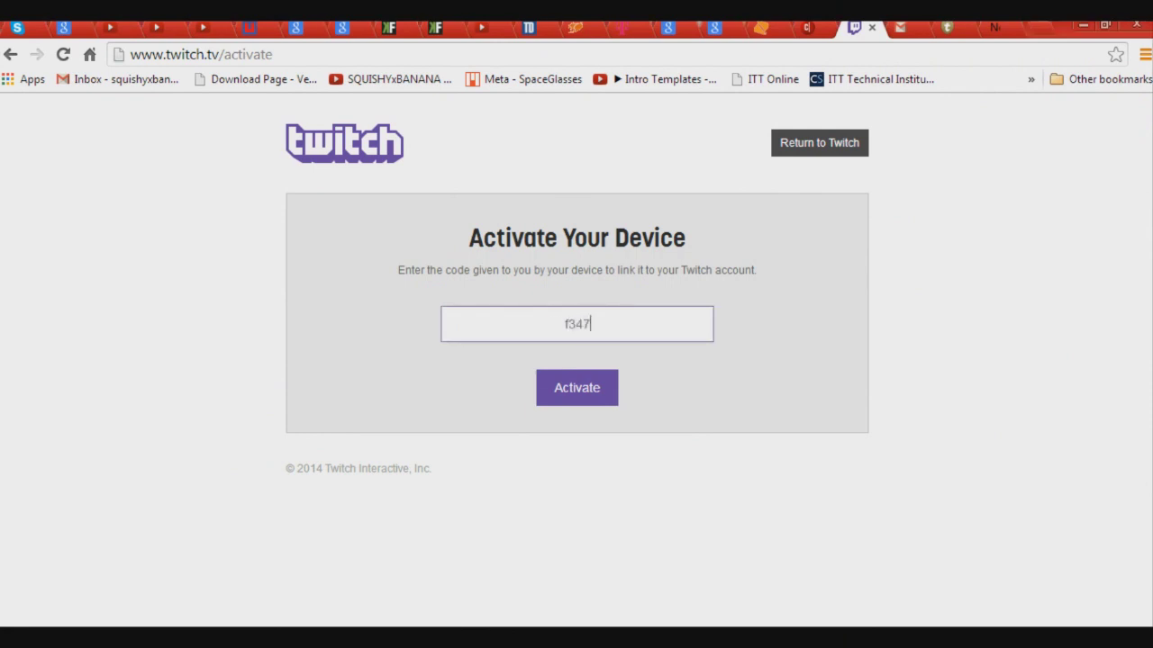
{"action": "left_click", "coordinate": [591, 402]}
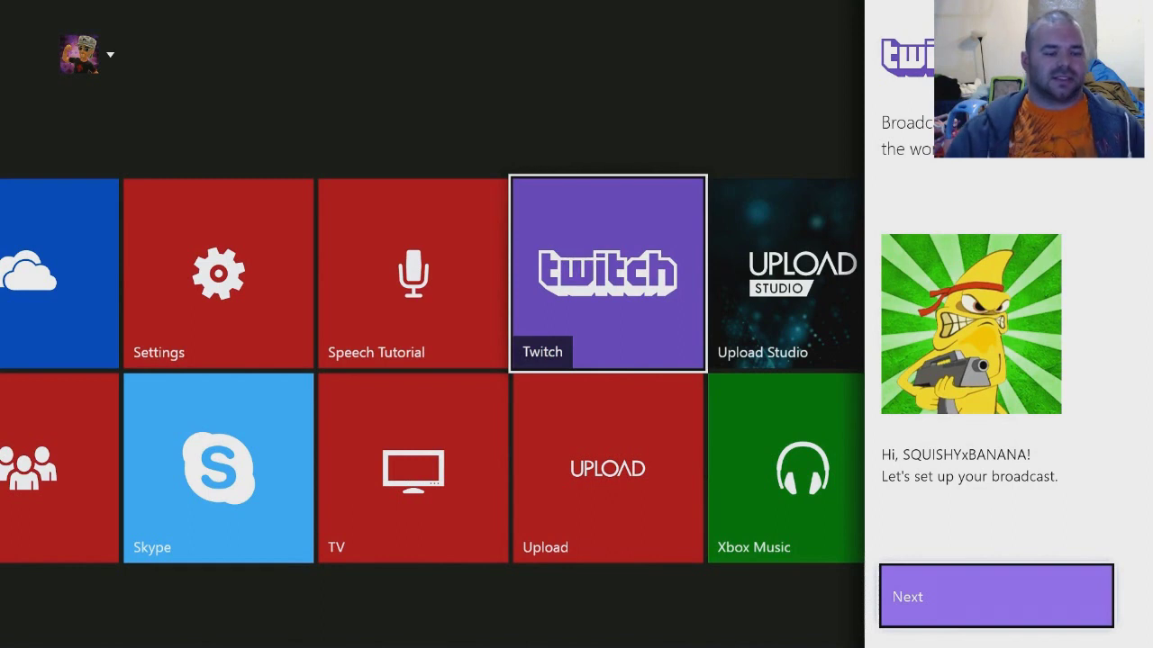
Keep Enable Kinect and Enable Microphone checked and continue to the broadcast page.
{"action": "key", "text": "Return"}
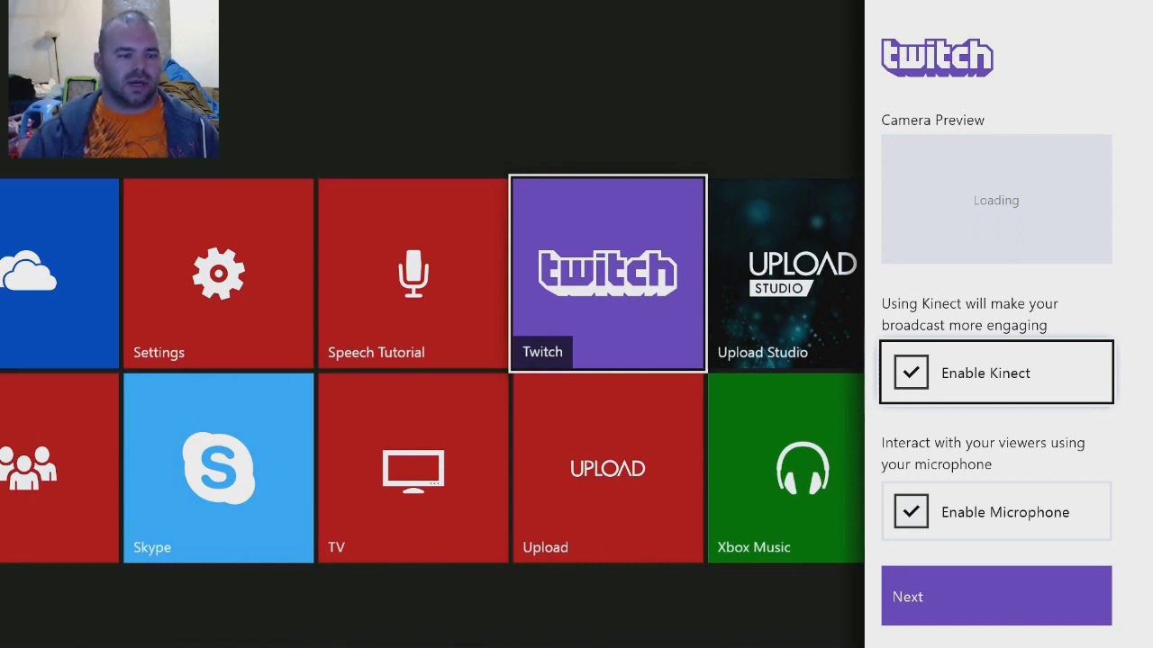
{"action": "key", "text": "Down"}
{"action": "key", "text": "Up"}
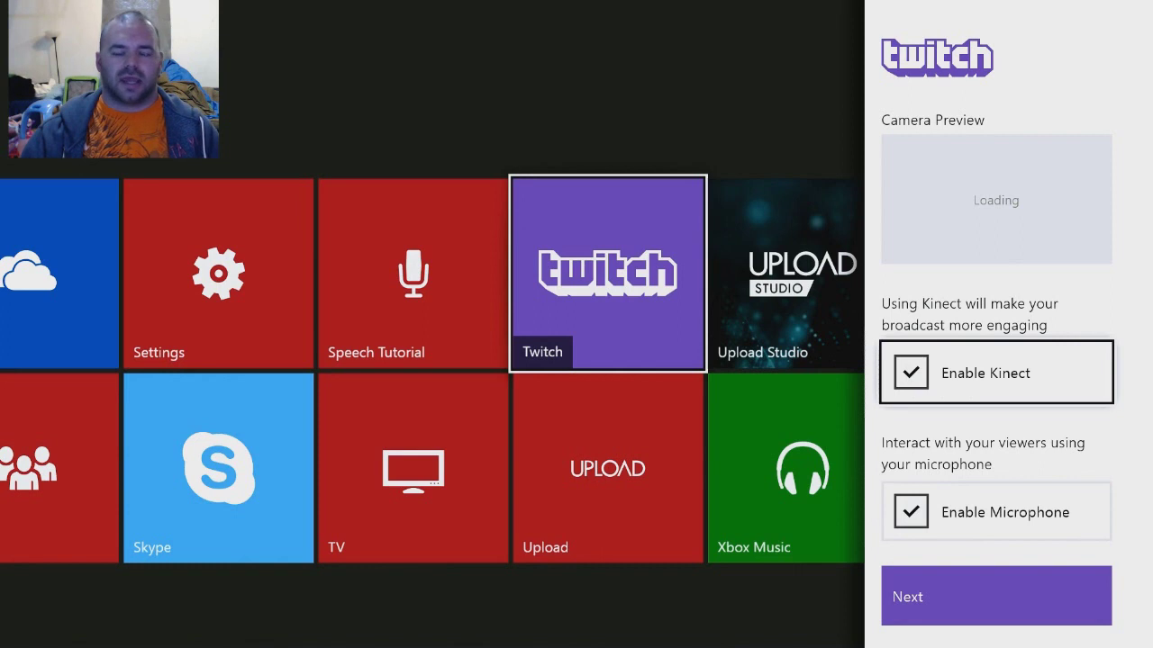
{"action": "key", "text": "Down"}
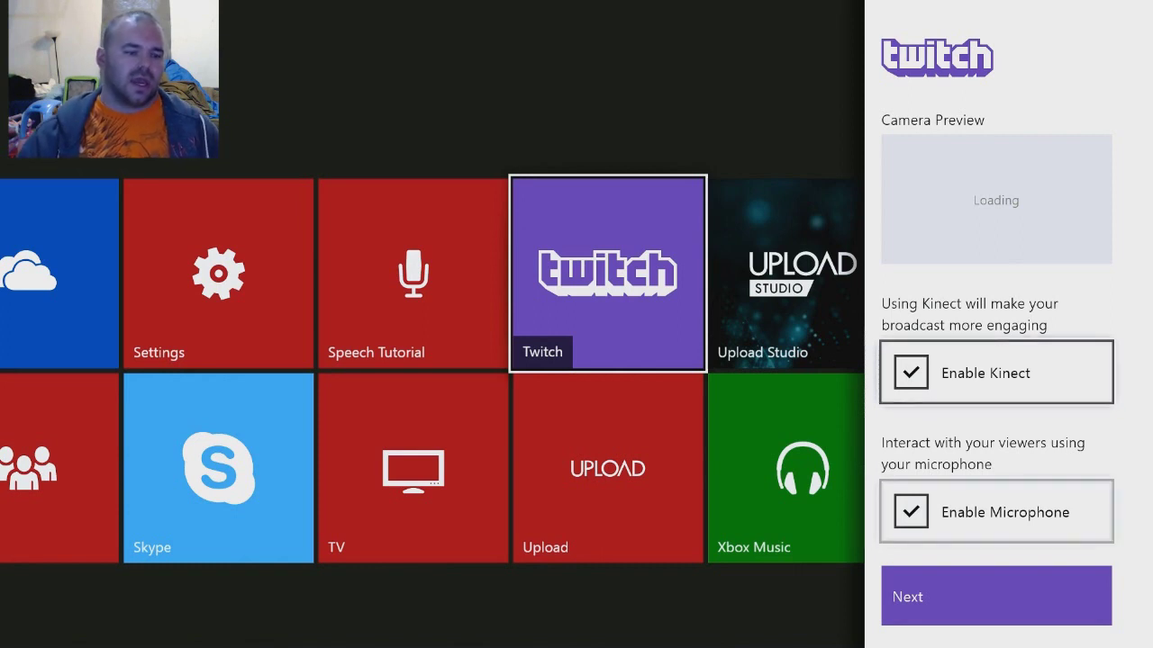
{"action": "key", "text": "Down"}
{"action": "key", "text": "Up"}
{"action": "key", "text": "Down"}
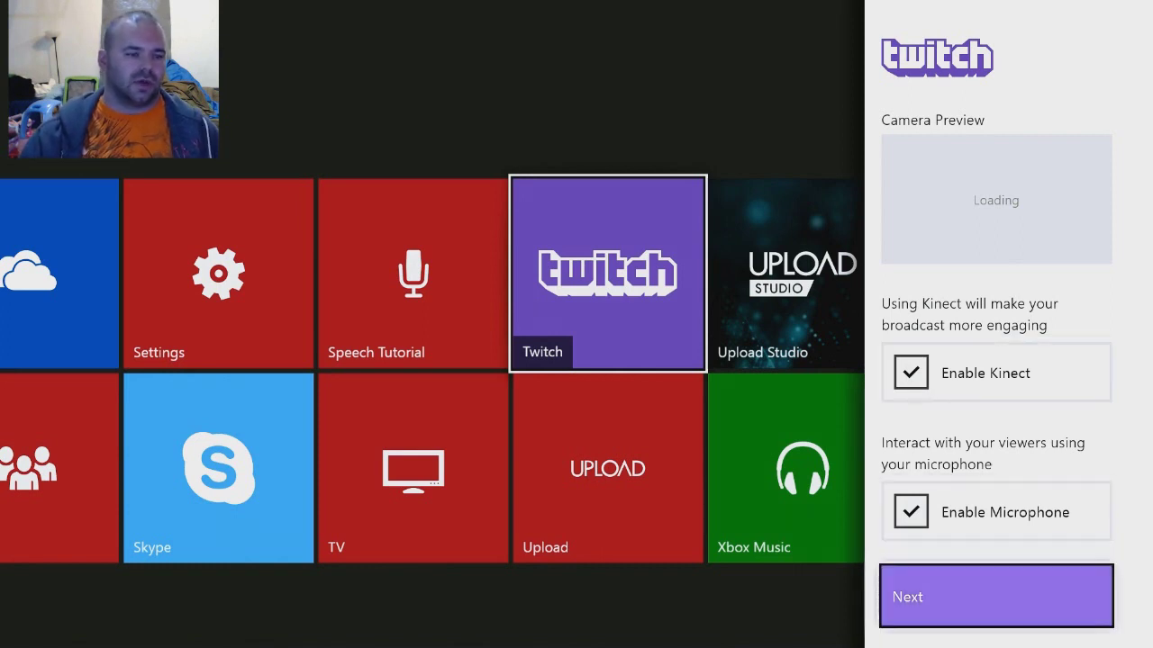
{"action": "key", "text": "Return"}
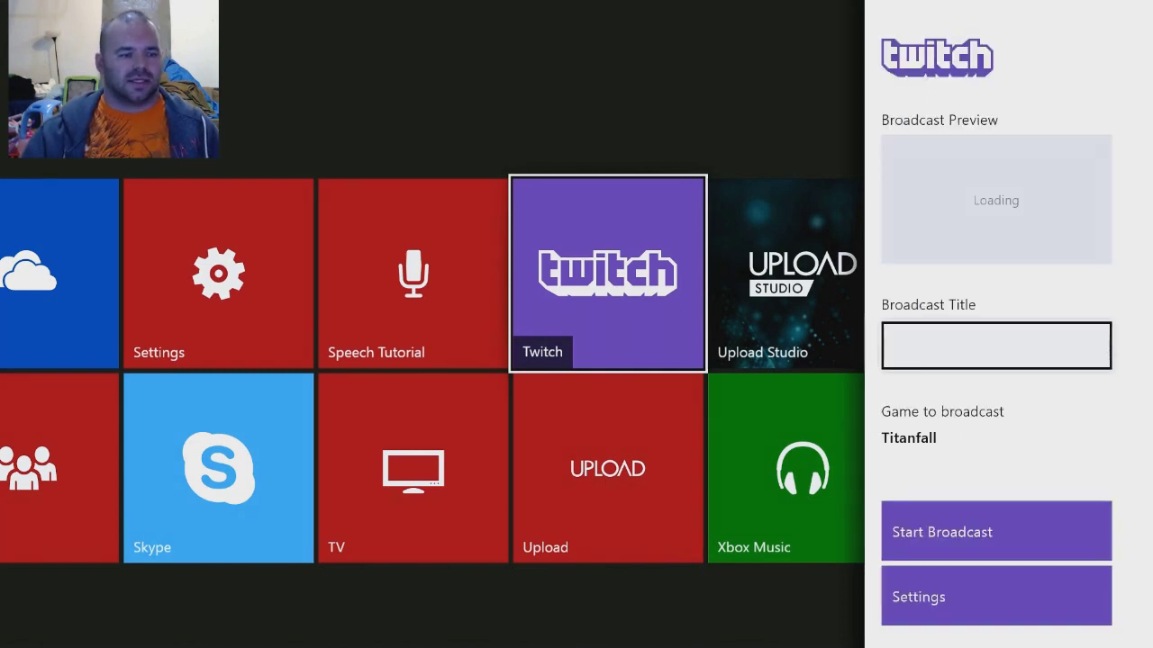
Type 'Titanfall' into the Broadcast Title with the on-screen keyboard.
{"action": "key", "text": "Down"}
{"action": "key", "text": "Up"}
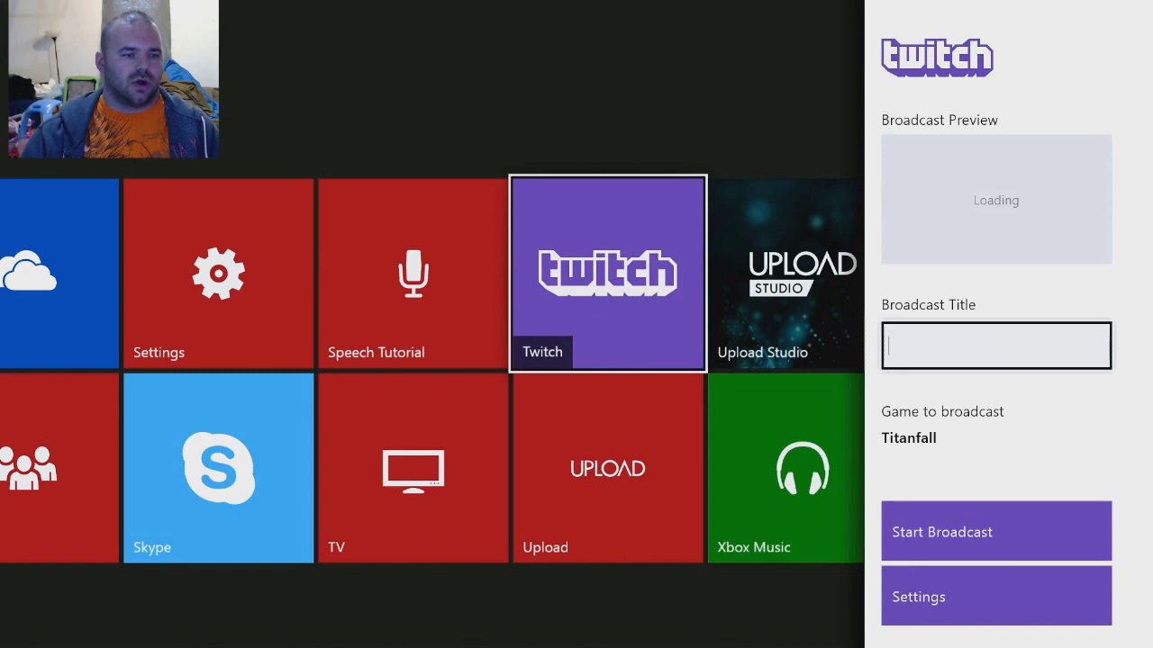
{"action": "key", "text": "Return"}
{"action": "key", "text": "Caps_Lock"}
{"action": "key", "text": "Left"}
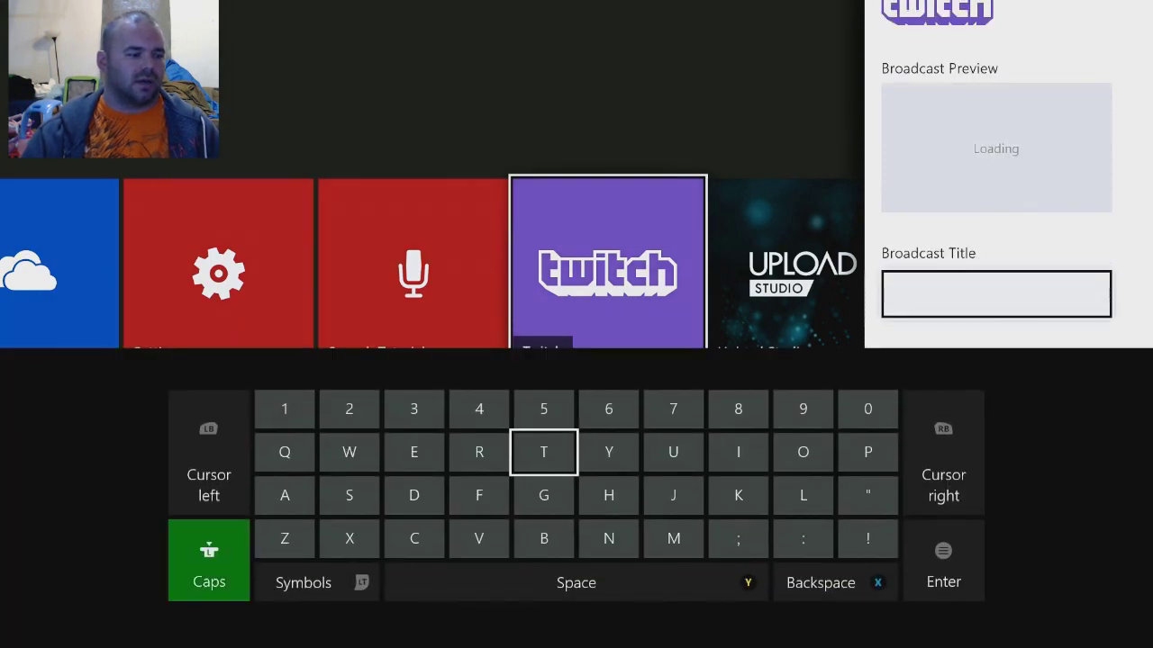
{"action": "type", "text": "T"}
{"action": "key", "text": "Right"}
{"action": "key", "text": "Right"}
{"action": "key", "text": "Right"}
{"action": "type", "text": "i"}
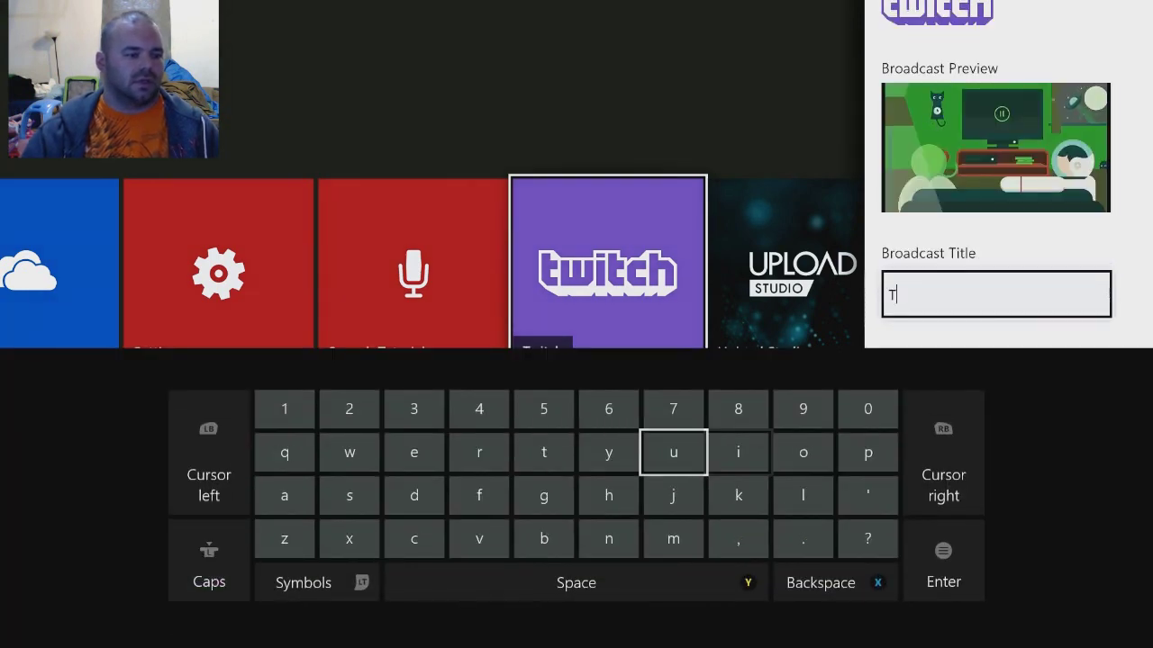
{"action": "key", "text": "Left"}
{"action": "key", "text": "Left"}
{"action": "key", "text": "Left"}
{"action": "type", "text": "t"}
{"action": "key", "text": "Left"}
{"action": "key", "text": "Left"}
{"action": "key", "text": "Left"}
{"action": "key", "text": "Left"}
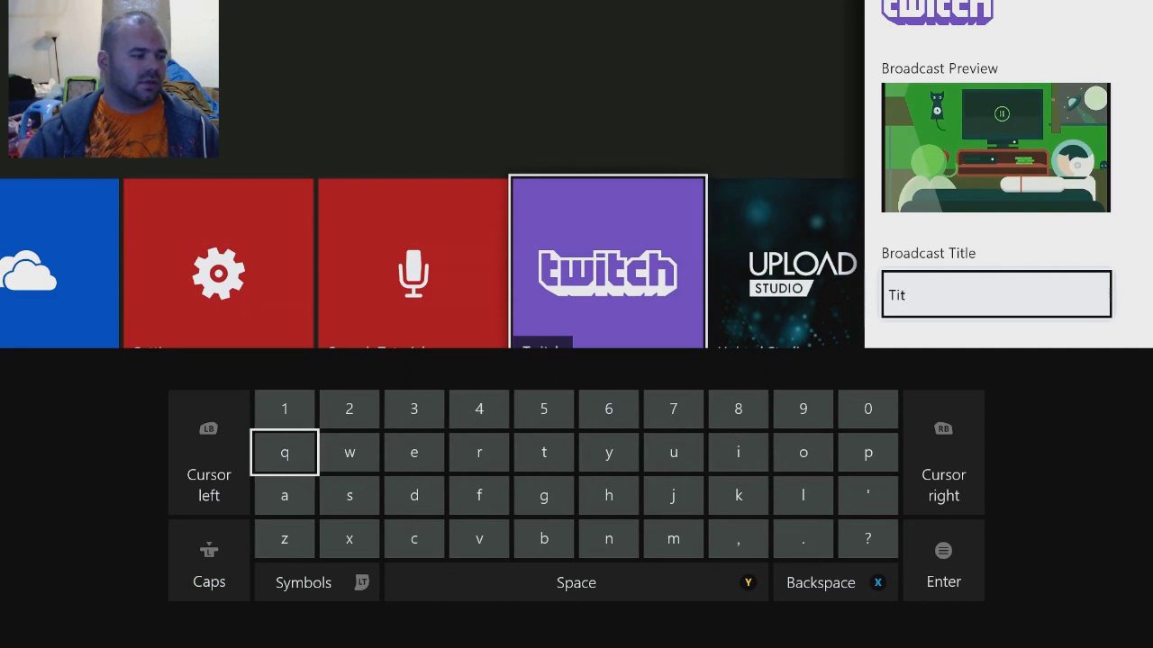
{"action": "key", "text": "Down"}
{"action": "type", "text": "a"}
{"action": "key", "text": "Right"}
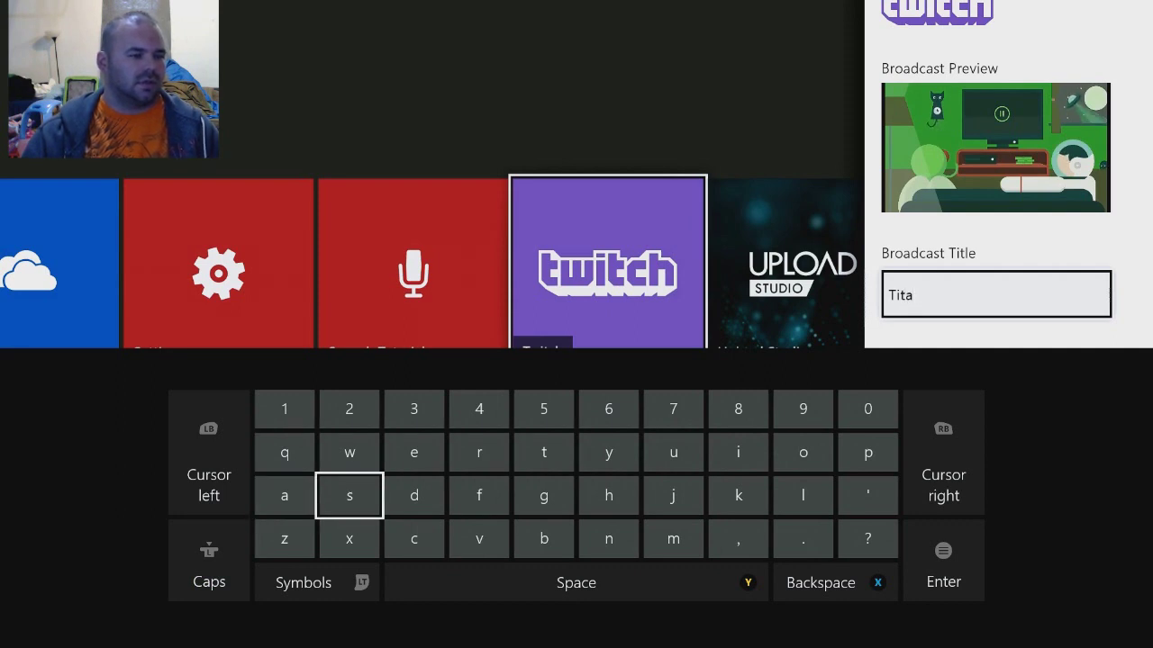
{"action": "key", "text": "Right"}
{"action": "key", "text": "Right"}
{"action": "key", "text": "Right"}
{"action": "key", "text": "Right"}
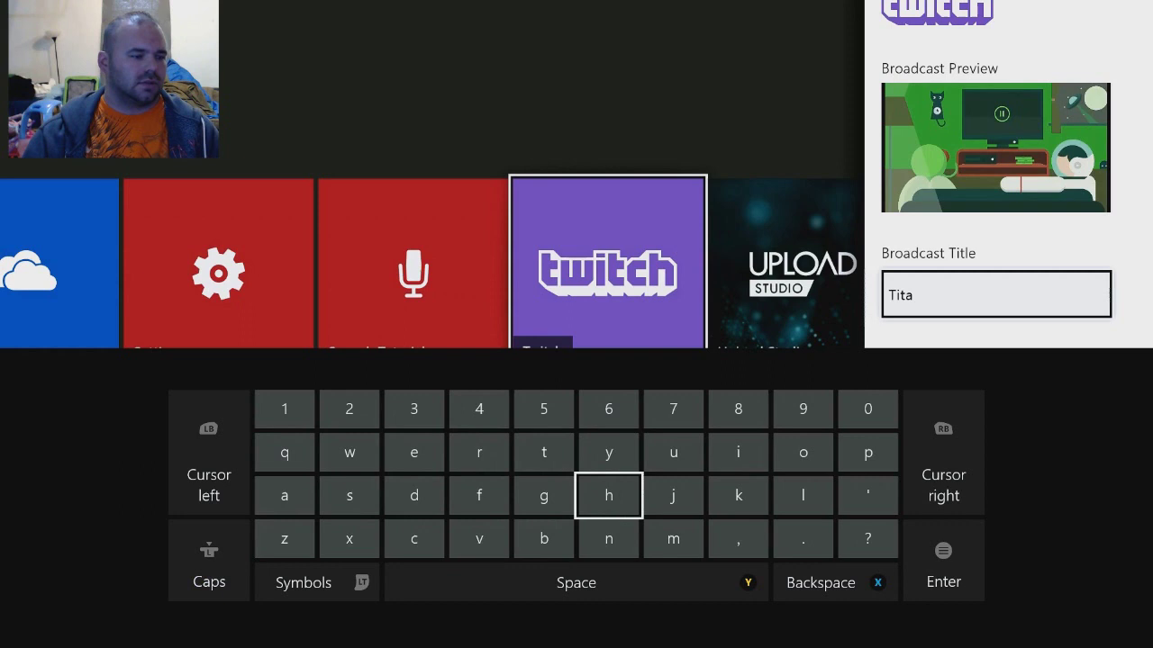
{"action": "key", "text": "Down"}
{"action": "type", "text": "n"}
{"action": "key", "text": "Up"}
{"action": "key", "text": "Left"}
{"action": "key", "text": "Left"}
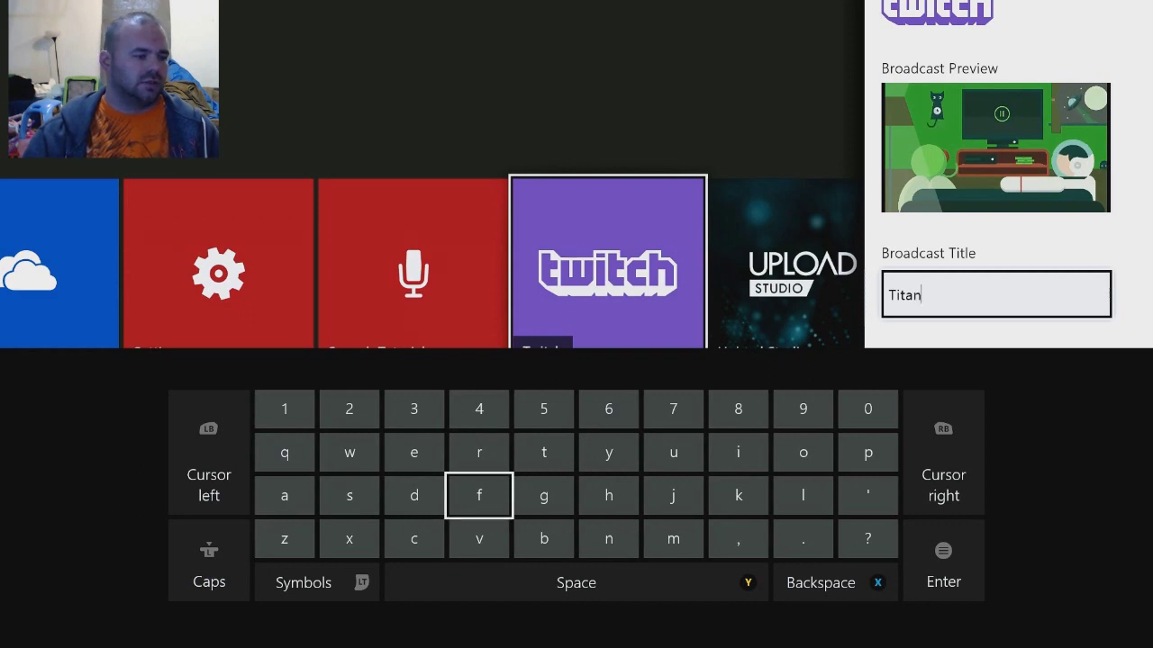
{"action": "type", "text": "f"}
{"action": "key", "text": "Left"}
{"action": "key", "text": "Left"}
{"action": "key", "text": "Left"}
{"action": "type", "text": "a"}
{"action": "key", "text": "Right"}
{"action": "key", "text": "Right"}
{"action": "key", "text": "Right"}
{"action": "key", "text": "Right"}
{"action": "key", "text": "Right"}
{"action": "key", "text": "Right"}
{"action": "key", "text": "Right"}
{"action": "key", "text": "Right"}
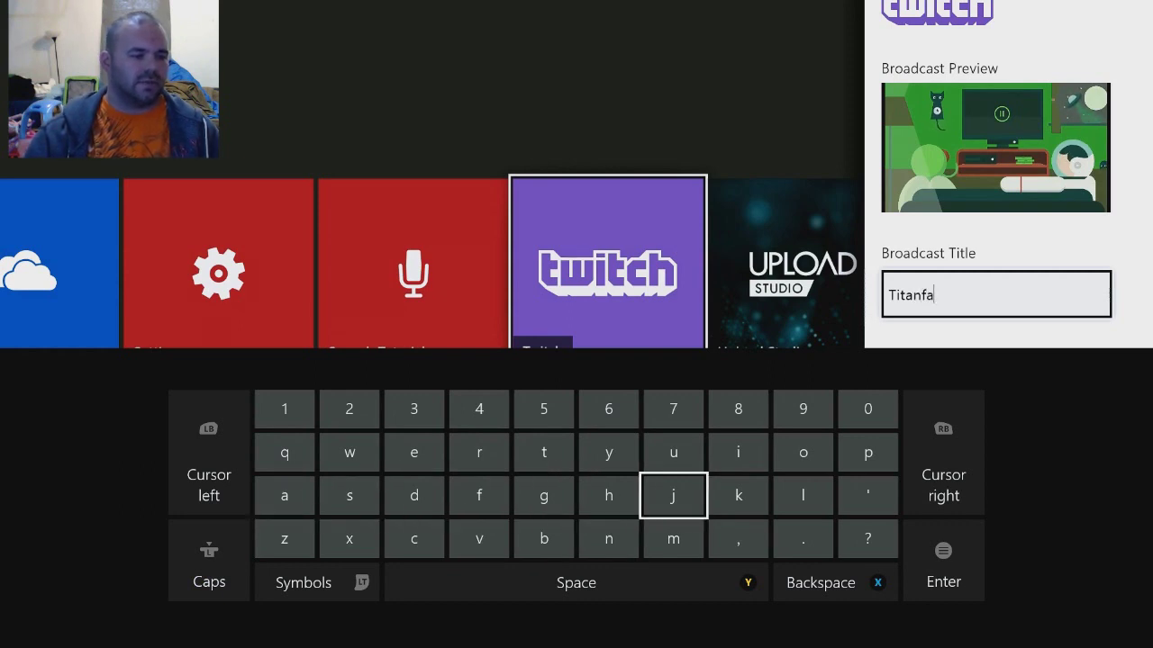
{"action": "key", "text": "Left"}
{"action": "key", "text": "Caps_Lock"}
{"action": "key", "text": "Left"}
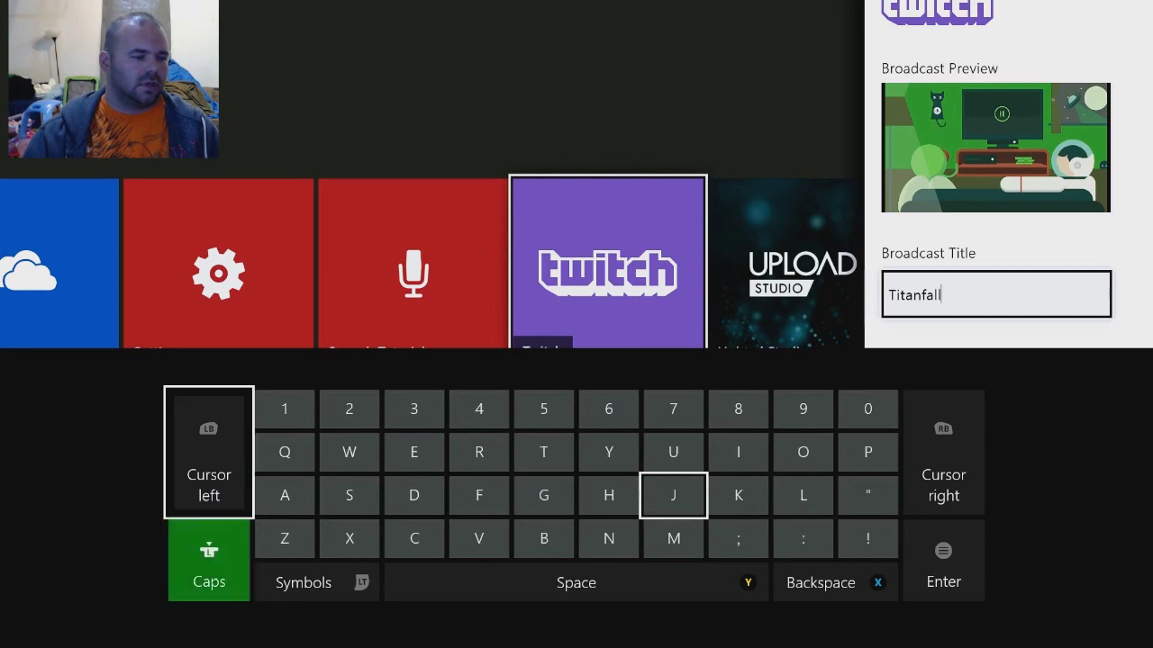
Add the hyphen after 'Titanfall', fixing a misplaced one.
{"action": "key", "text": "ctrl+Left"}
{"action": "key", "text": "ctrl+shift"}
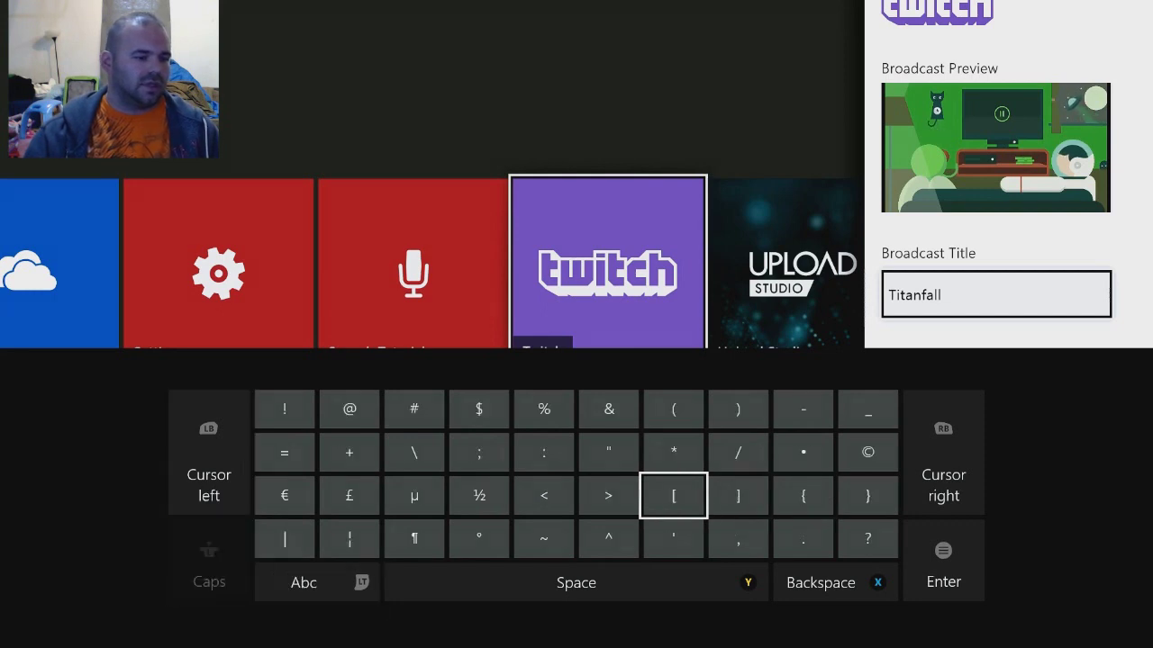
{"action": "key", "text": "Up"}
{"action": "key", "text": "Up"}
{"action": "key", "text": "Right"}
{"action": "key", "text": "Right"}
{"action": "type", "text": "-"}
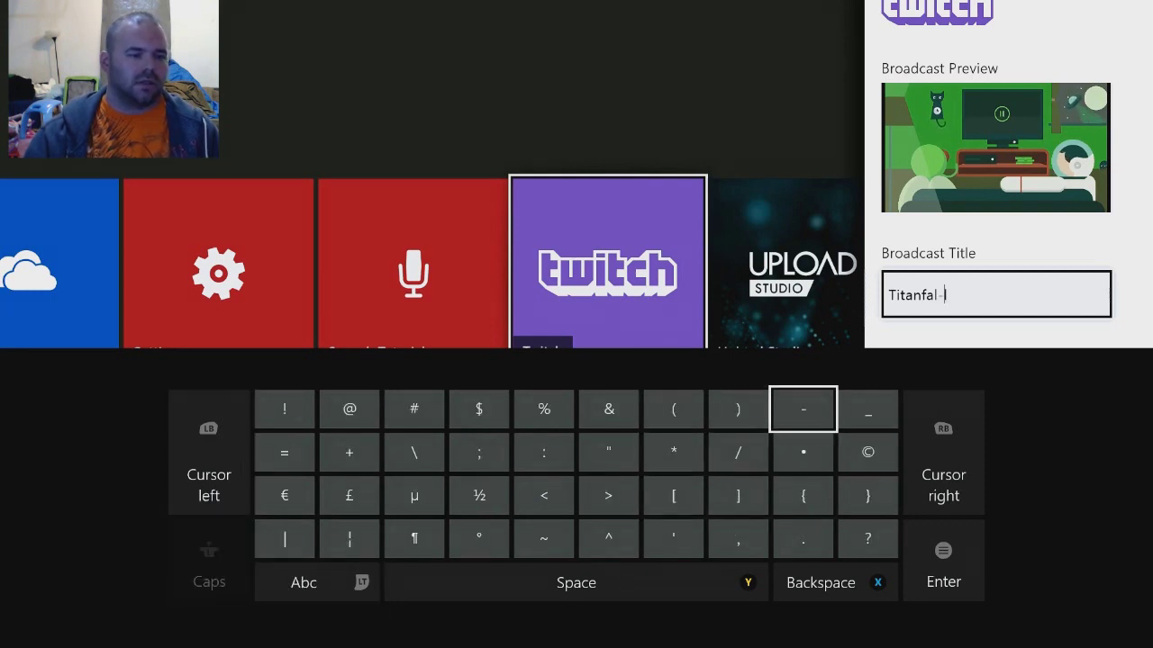
{"action": "key", "text": "BackSpace"}
{"action": "key", "text": "Right"}
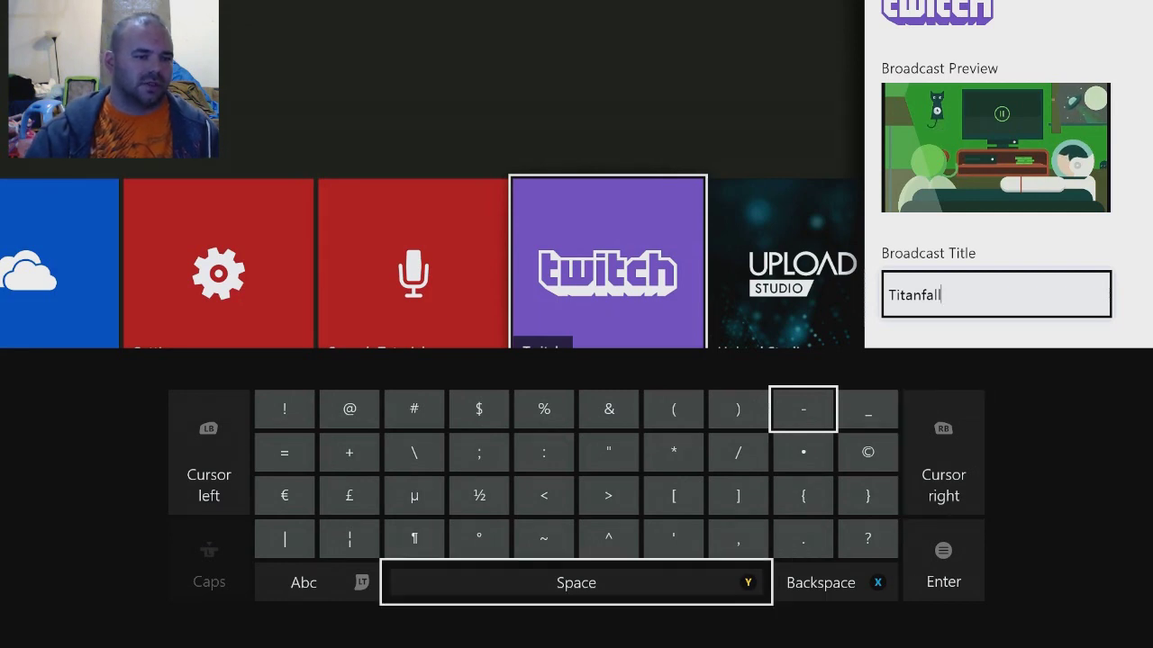
{"action": "type", "text": "-"}
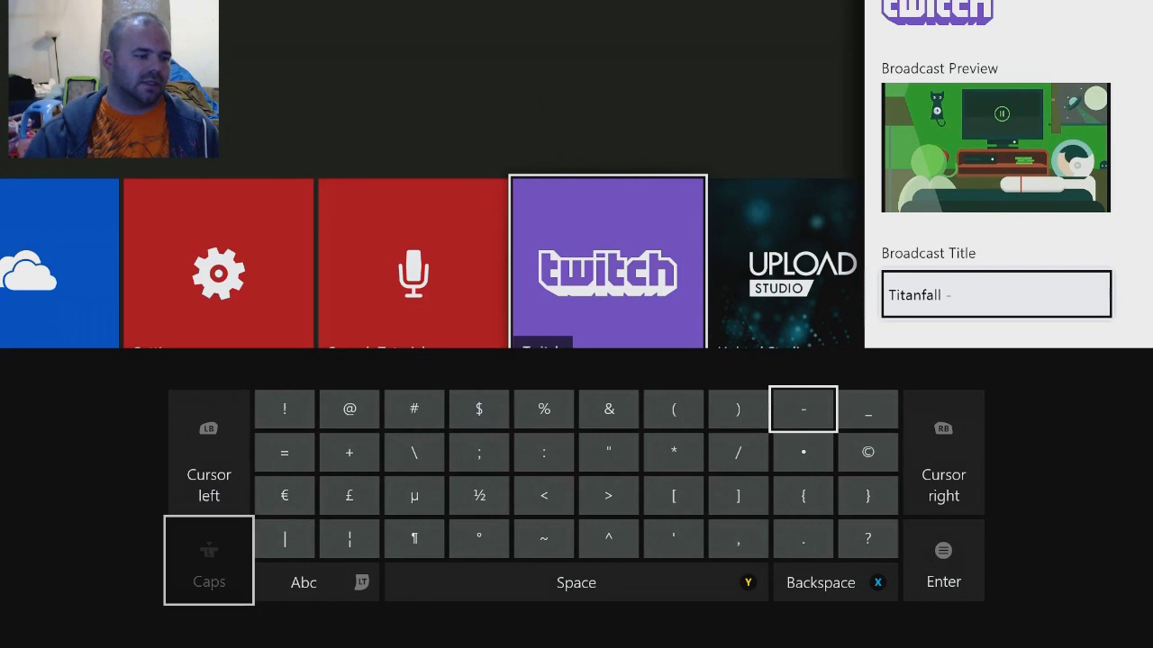
Finish the title with 'Titan Killer' so it reads 'Titanfall -Titan Killer'.
{"action": "key", "text": "Left"}
{"action": "key", "text": "shift"}
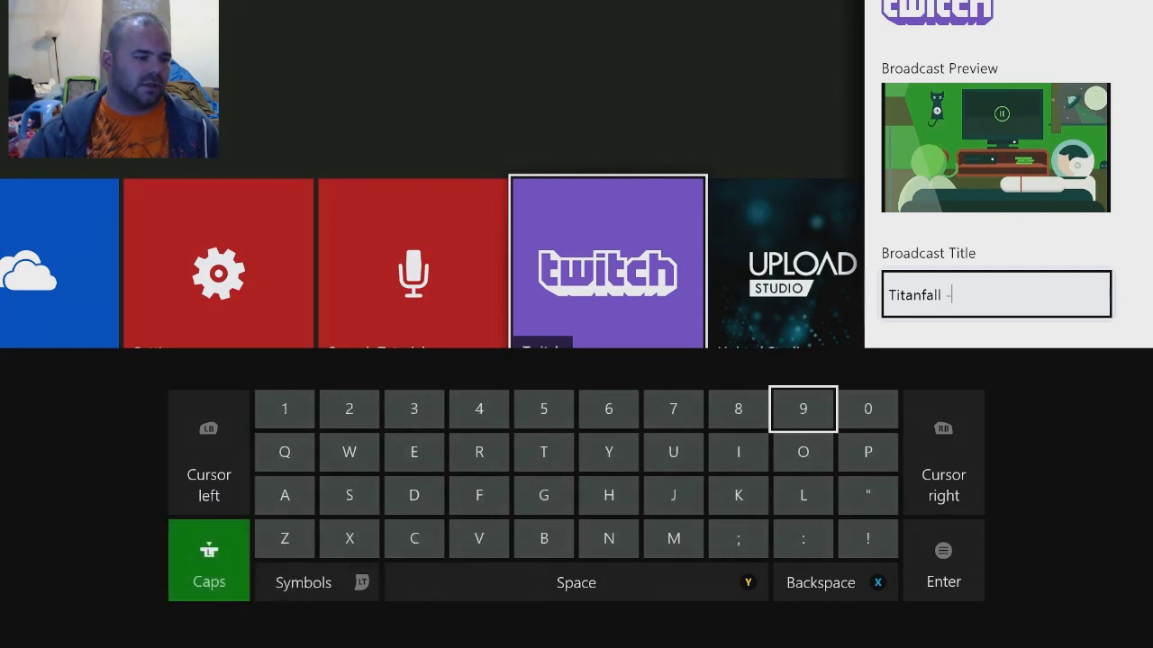
{"action": "key", "text": "Left"}
{"action": "key", "text": "Left"}
{"action": "key", "text": "shift"}
{"action": "key", "text": "Down"}
{"action": "key", "text": "Left"}
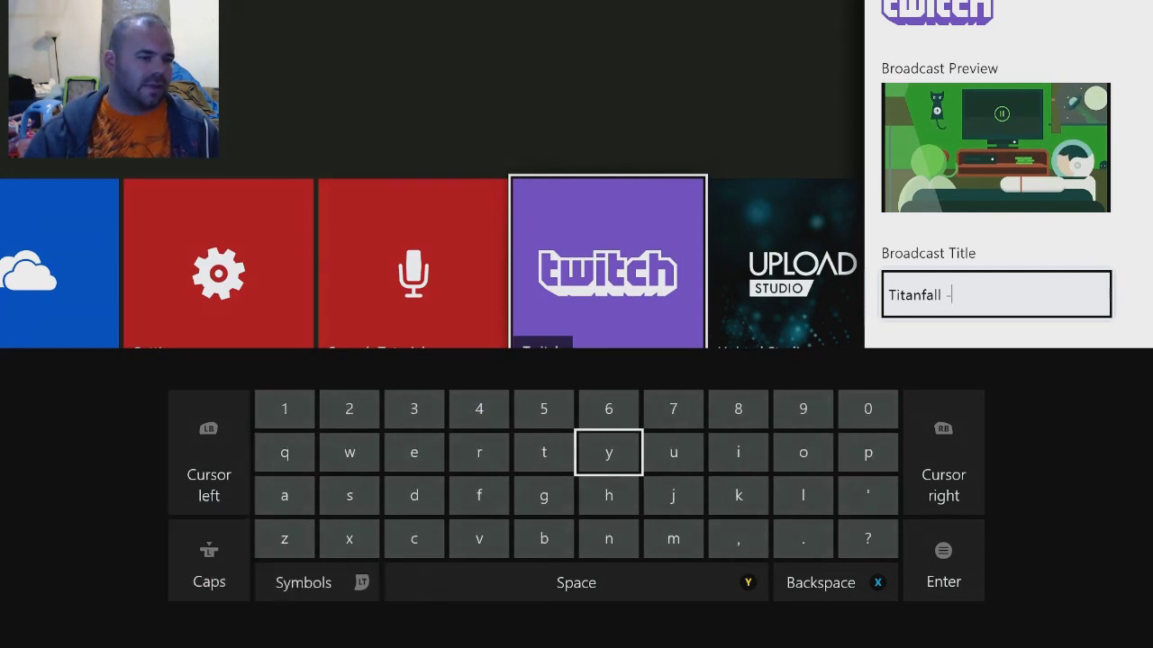
{"action": "key", "text": "shift"}
{"action": "key", "text": "Left"}
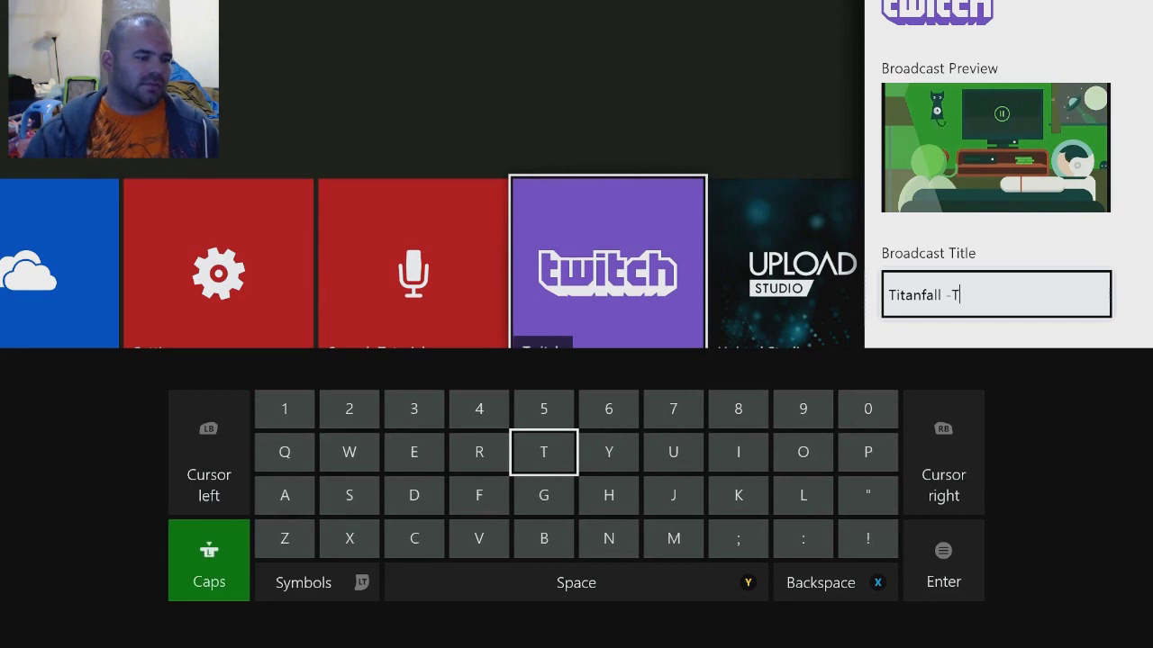
{"action": "key", "text": "Right"}
{"action": "key", "text": "Right"}
{"action": "key", "text": "Right"}
{"action": "type", "text": "i"}
{"action": "key", "text": "Left"}
{"action": "key", "text": "Left"}
{"action": "key", "text": "Left"}
{"action": "type", "text": "t"}
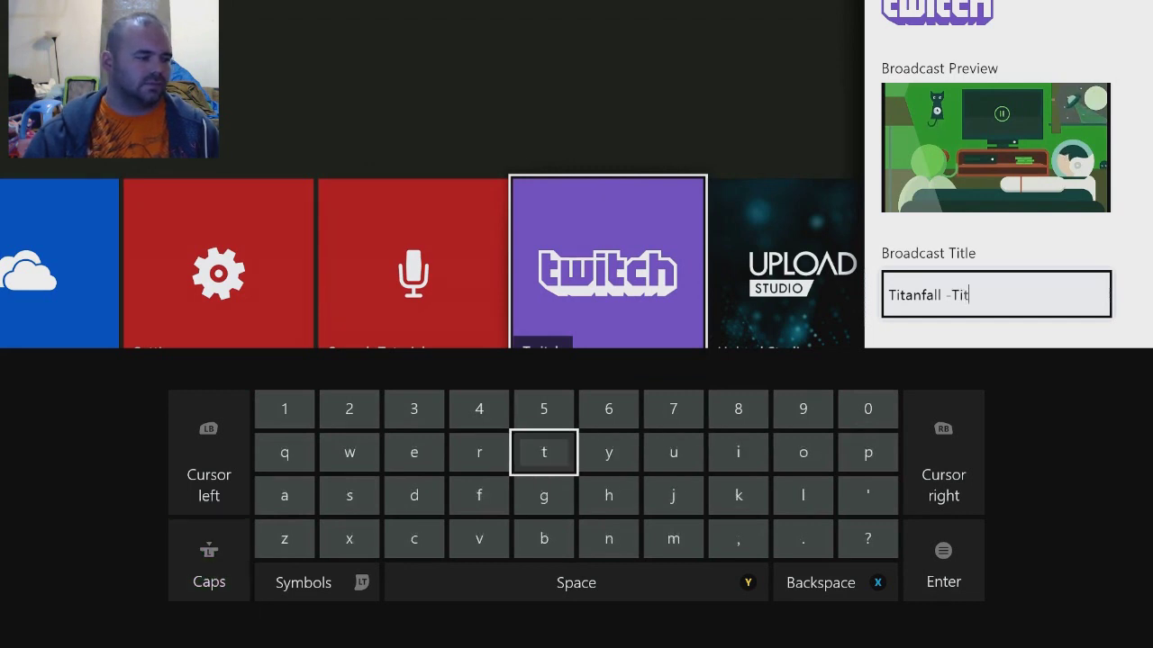
{"action": "key", "text": "Left"}
{"action": "key", "text": "Left"}
{"action": "key", "text": "Left"}
{"action": "key", "text": "Left"}
{"action": "key", "text": "Down"}
{"action": "type", "text": "a"}
{"action": "key", "text": "Right"}
{"action": "key", "text": "Right"}
{"action": "key", "text": "Right"}
{"action": "key", "text": "Right"}
{"action": "key", "text": "Right"}
{"action": "key", "text": "Down"}
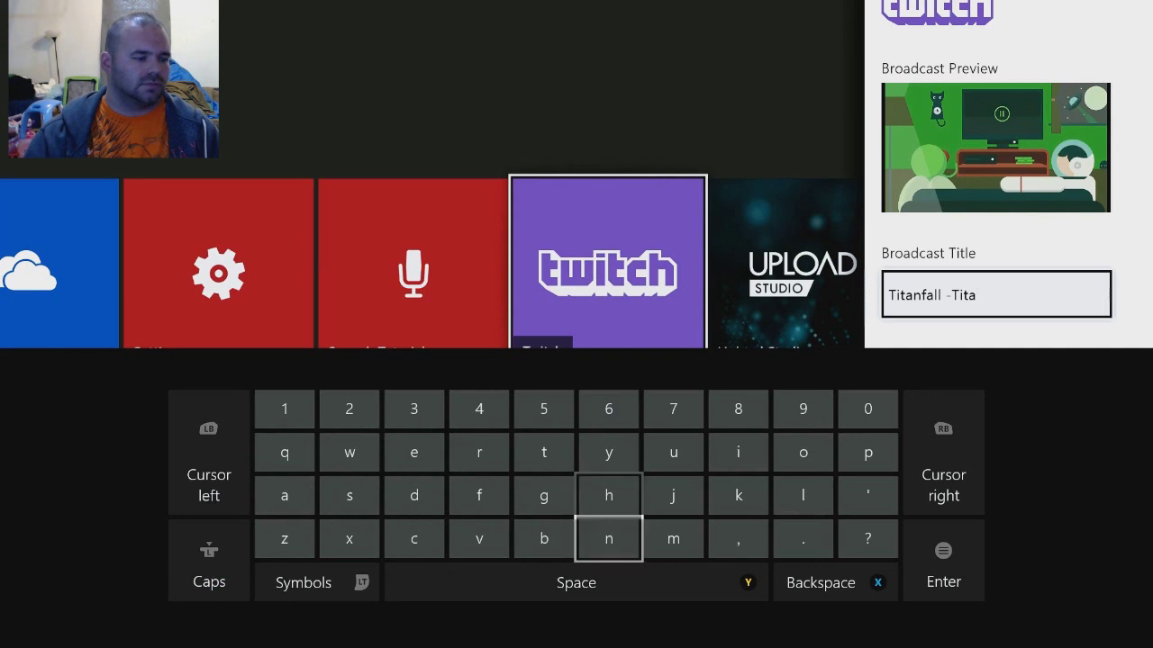
{"action": "type", "text": "n"}
{"action": "key", "text": "Up"}
{"action": "key", "text": "Up"}
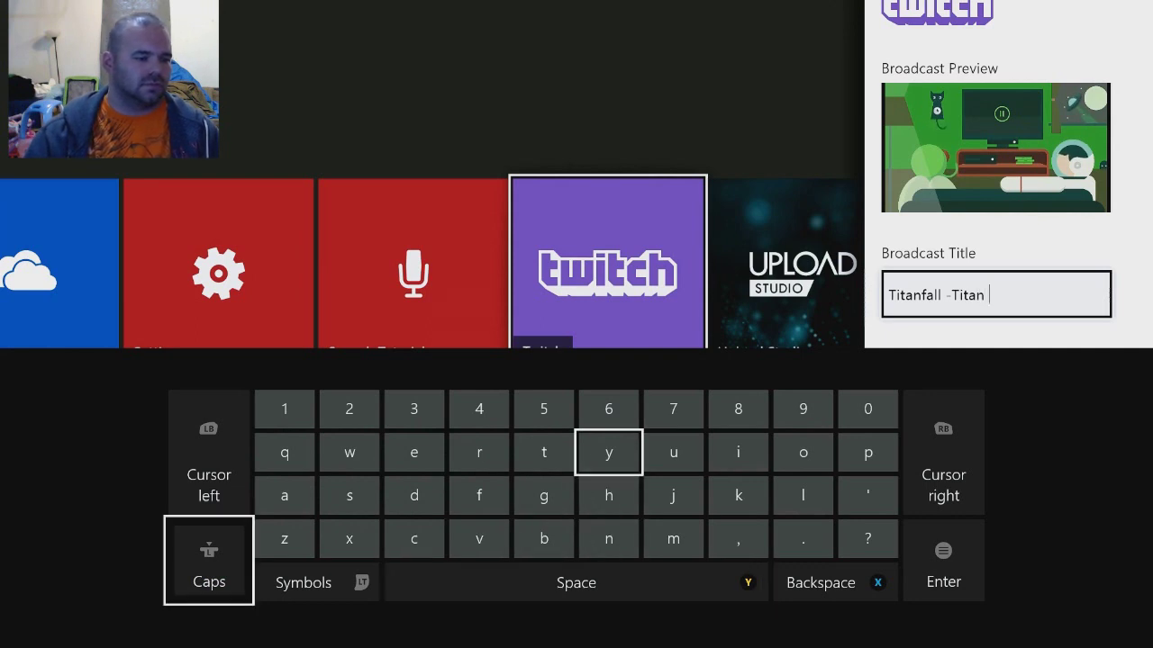
{"action": "key", "text": "Caps_Lock"}
{"action": "key", "text": "Right"}
{"action": "key", "text": "Right"}
{"action": "key", "text": "Down"}
{"action": "type", "text": "K"}
{"action": "key", "text": "Up"}
{"action": "type", "text": "i"}
{"action": "key", "text": "Left"}
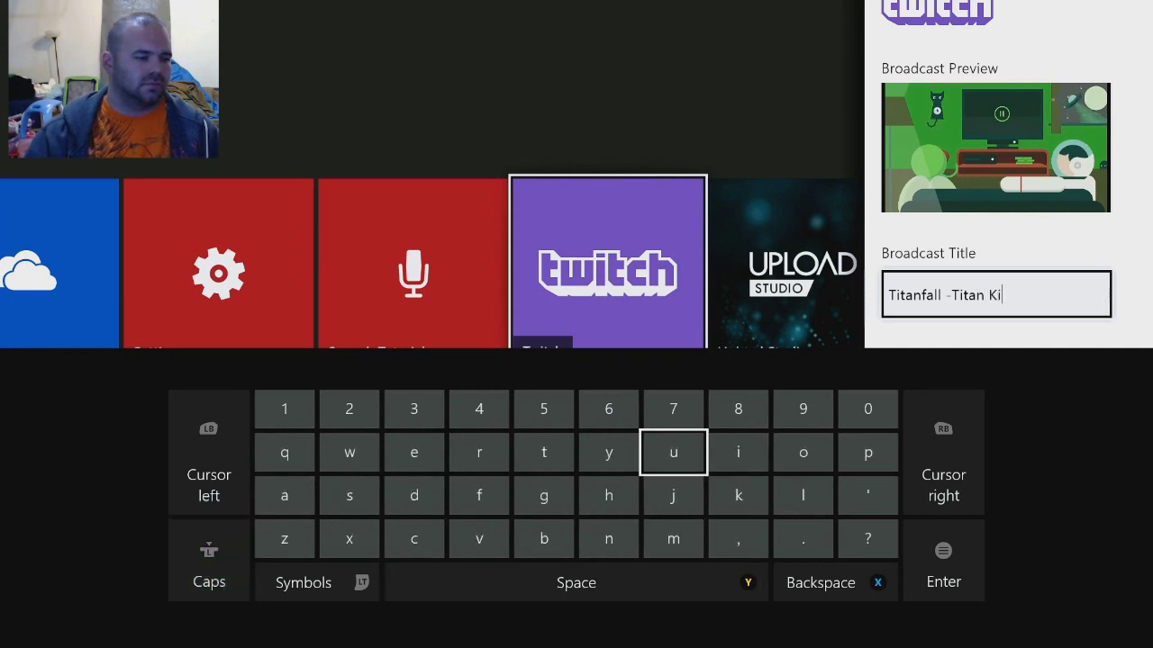
{"action": "key", "text": "Right"}
{"action": "key", "text": "Right"}
{"action": "key", "text": "Down"}
{"action": "type", "text": "ll"}
{"action": "key", "text": "Right"}
{"action": "key", "text": "Right"}
{"action": "key", "text": "Right"}
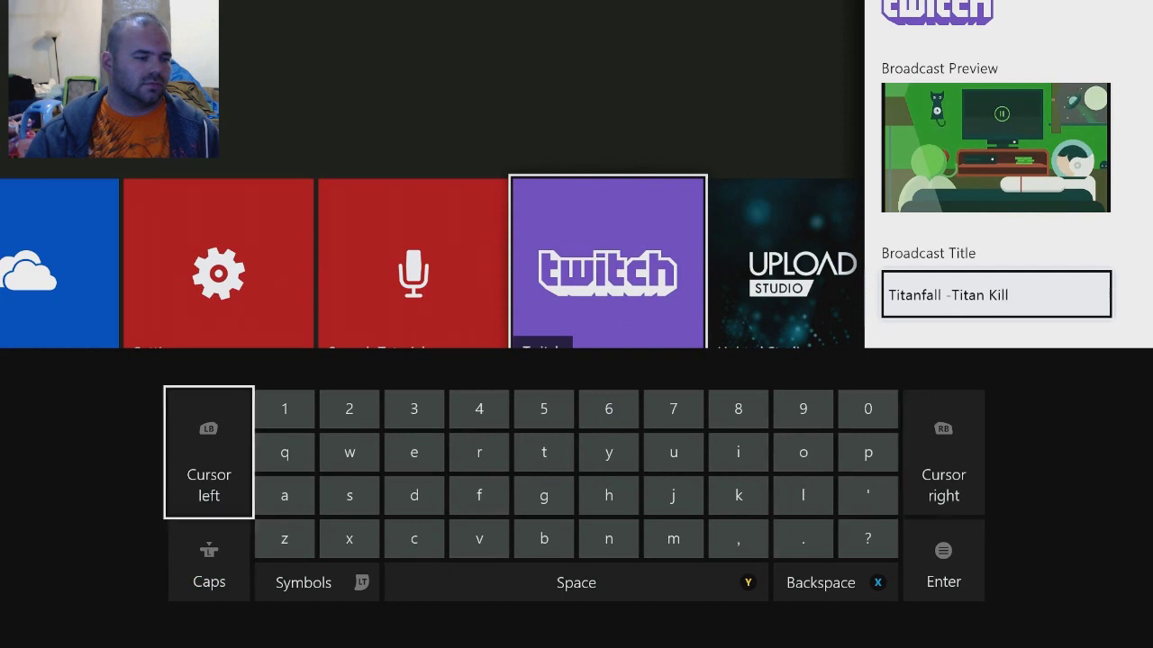
{"action": "key", "text": "Right"}
{"action": "key", "text": "Right"}
{"action": "key", "text": "Right"}
{"action": "key", "text": "Up"}
{"action": "type", "text": "e"}
{"action": "key", "text": "Right"}
{"action": "type", "text": "r"}
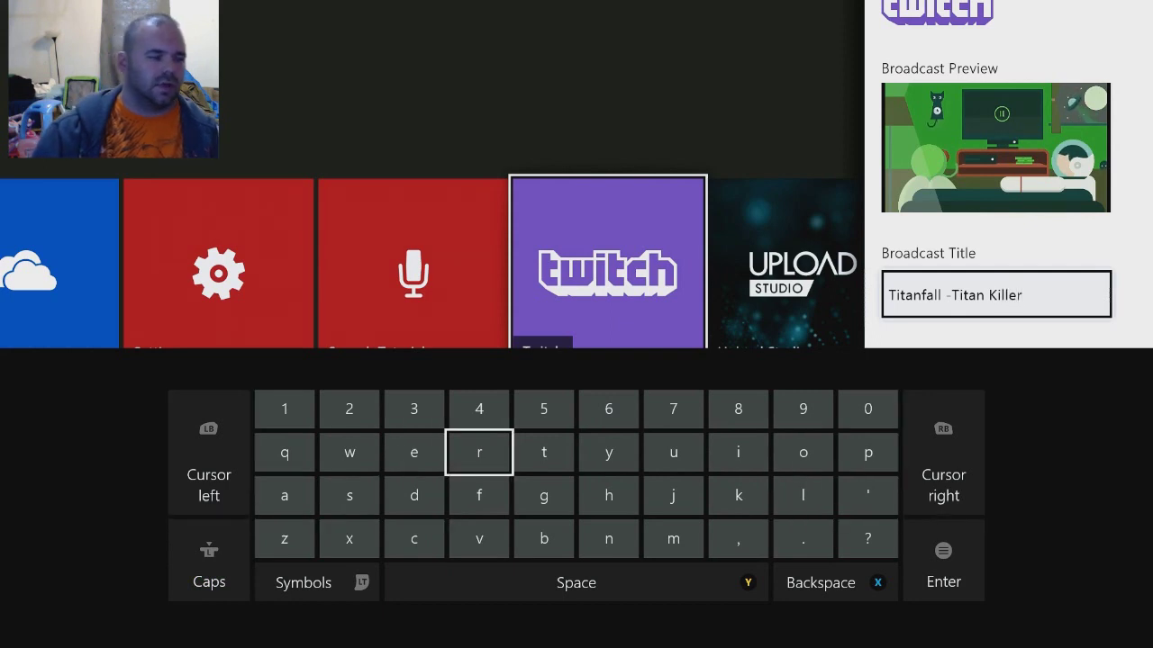
Confirm the title and open the Twitch broadcast settings.
{"action": "key", "text": "Menu"}
{"action": "key", "text": "Return"}
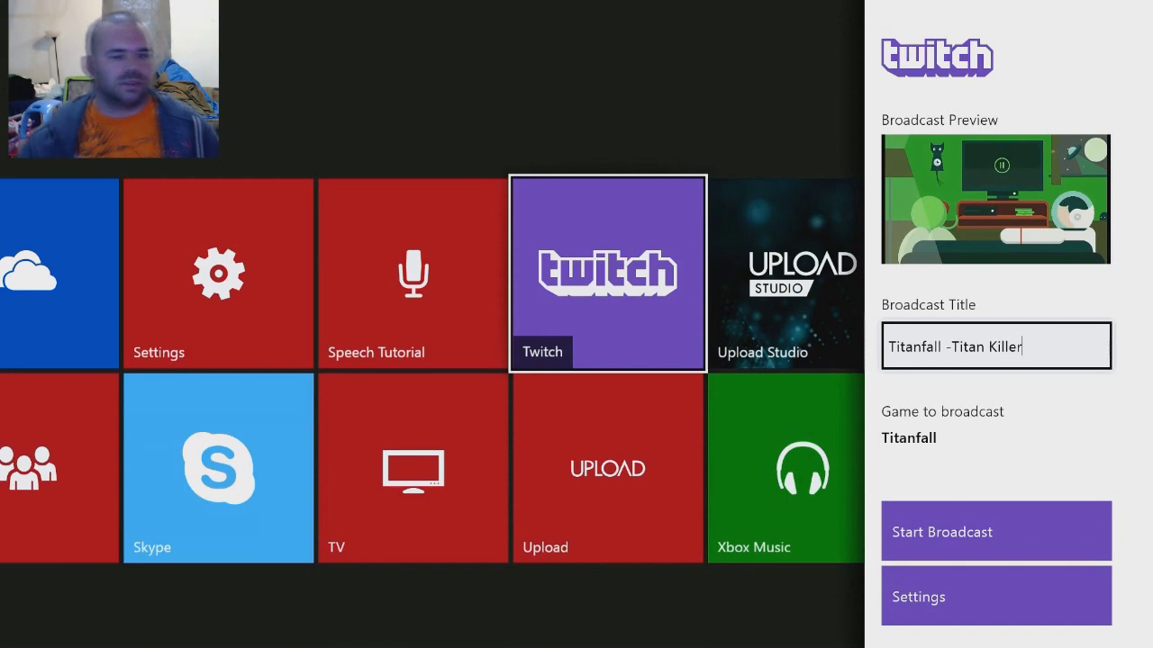
{"action": "key", "text": "Down"}
{"action": "key", "text": "Down"}
{"action": "key", "text": "Up"}
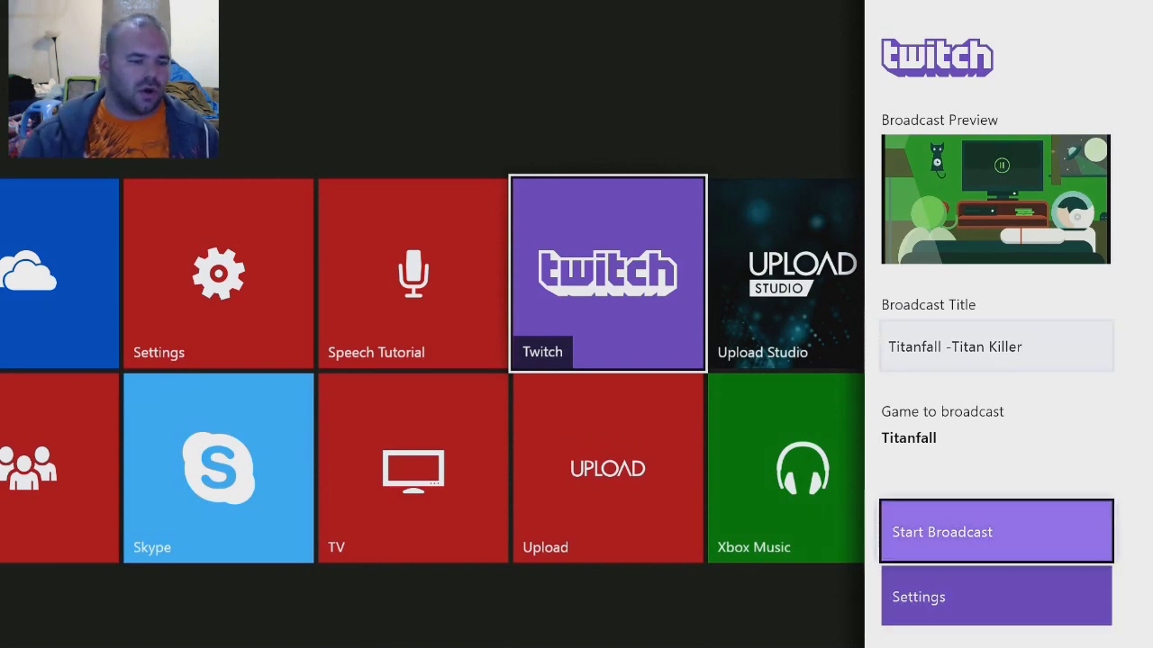
{"action": "key", "text": "Down"}
{"action": "key", "text": "Return"}
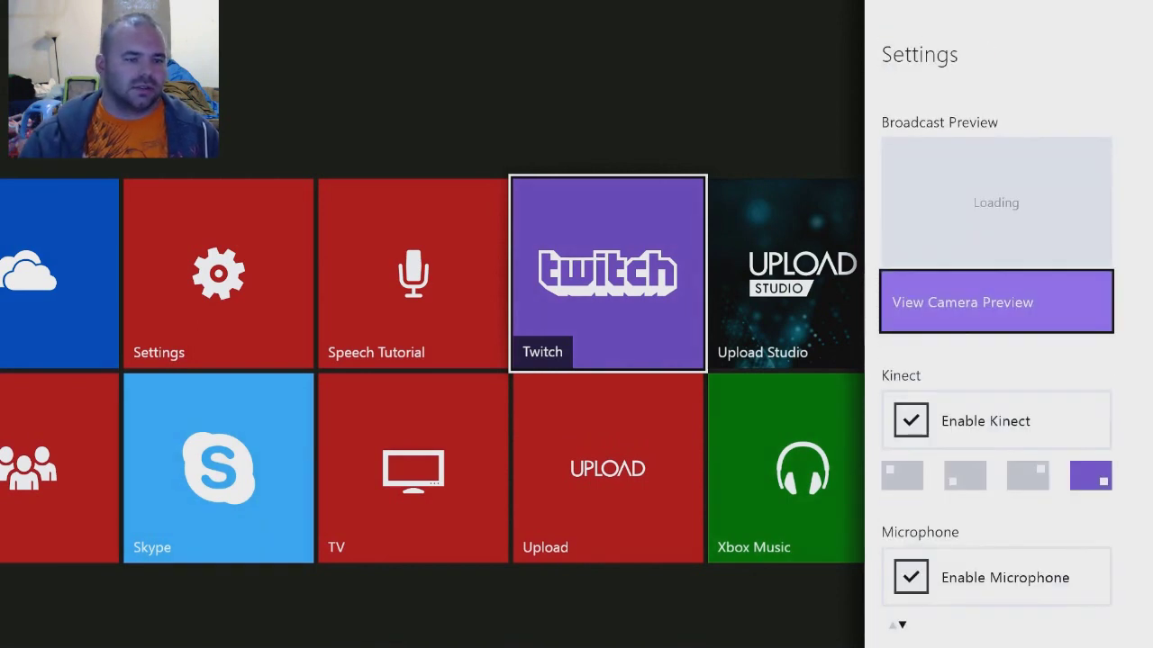
Toggle View Camera Preview to show the camera feed.
{"action": "key", "text": "Down"}
{"action": "key", "text": "Down"}
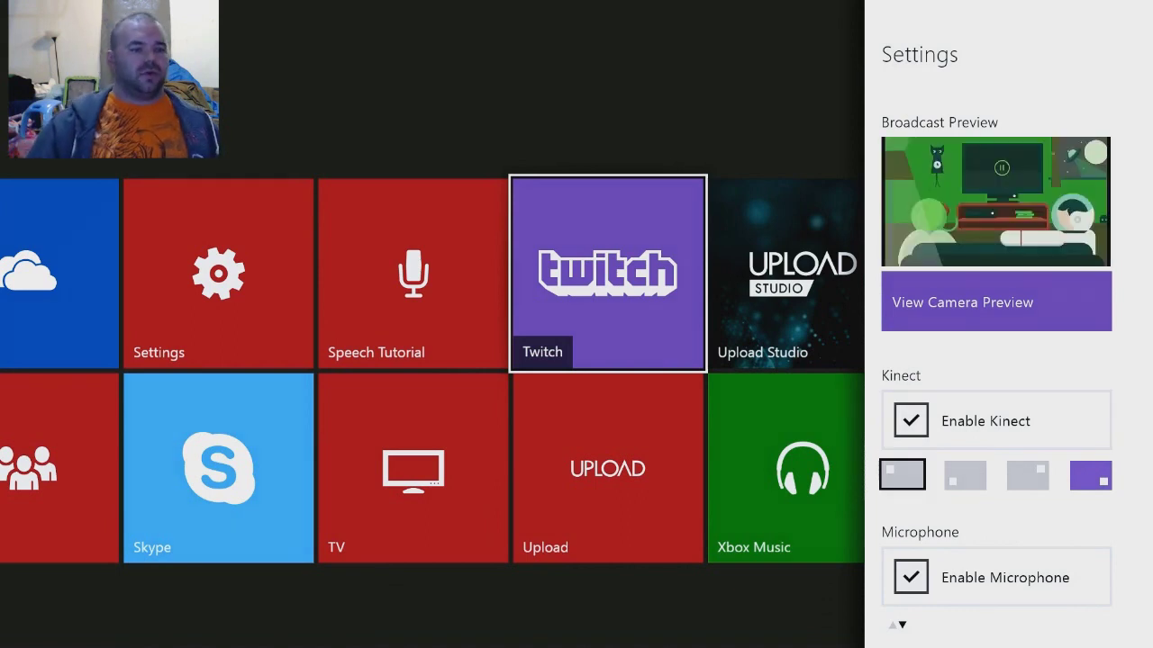
{"action": "key", "text": "Up"}
{"action": "key", "text": "Up"}
{"action": "key", "text": "Return"}
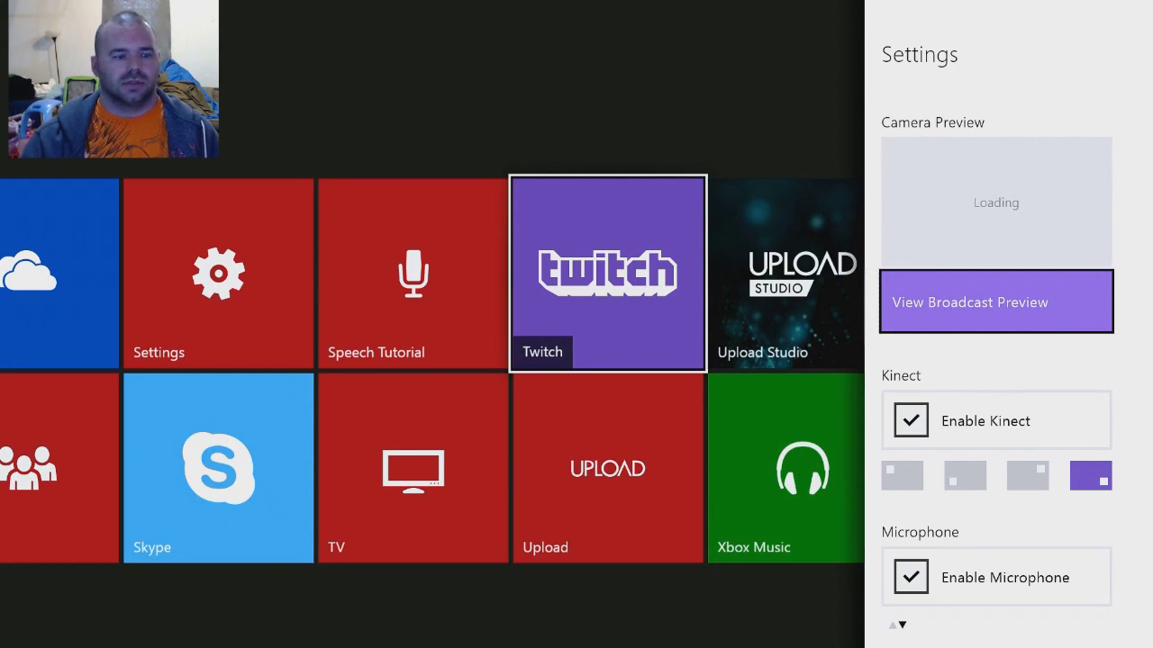
Place the Kinect camera overlay in the top-right position.
{"action": "key", "text": "Down"}
{"action": "key", "text": "Down"}
{"action": "key", "text": "Right"}
{"action": "key", "text": "Right"}
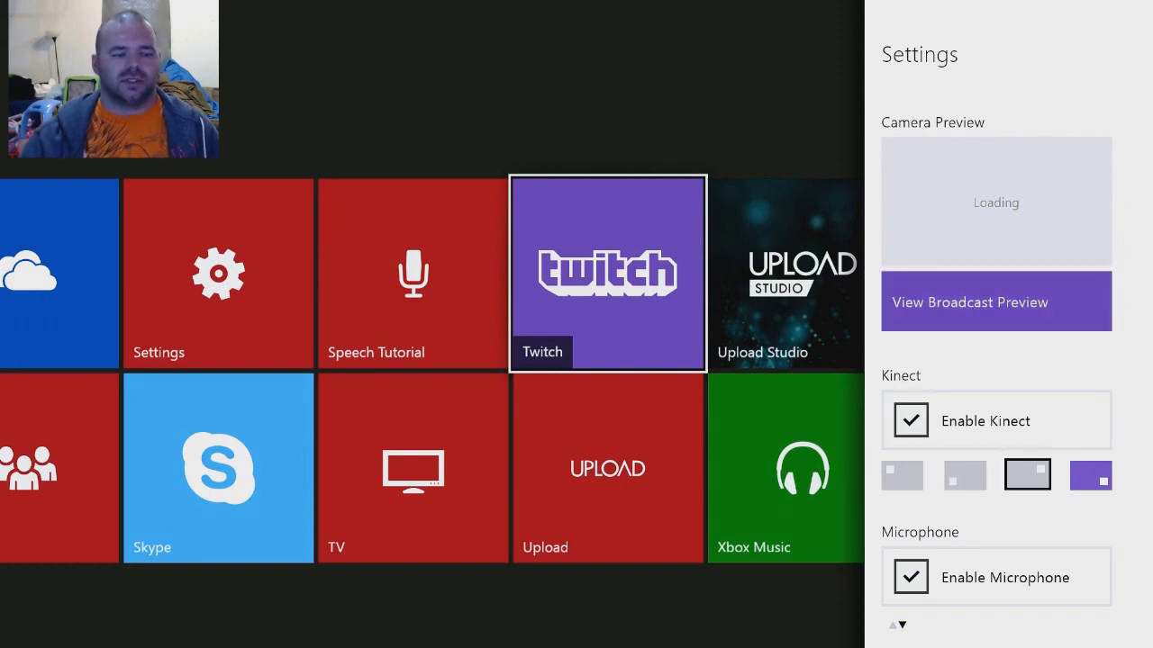
{"action": "key", "text": "Right"}
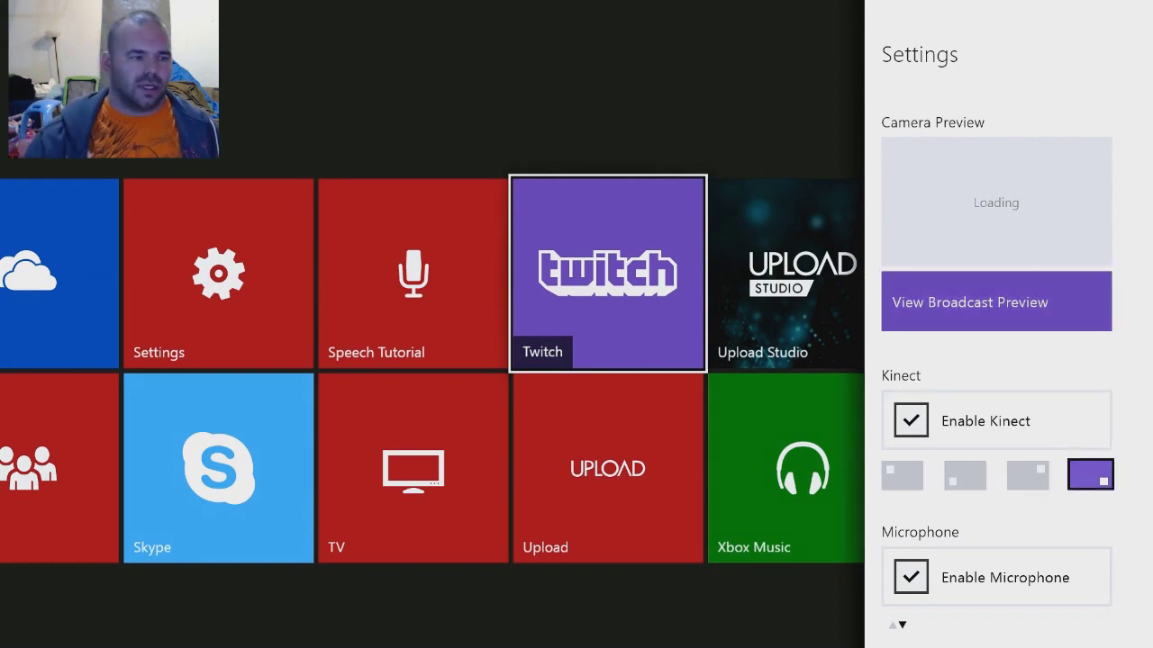
{"action": "key", "text": "Left"}
{"action": "key", "text": "Left"}
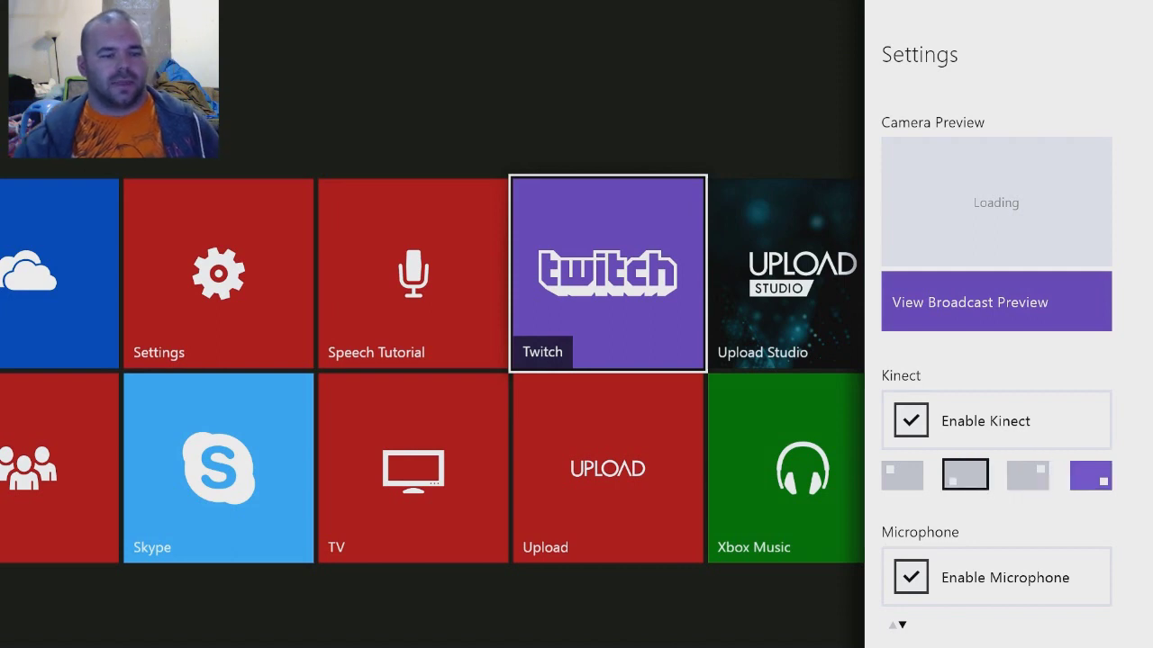
{"action": "key", "text": "Right"}
{"action": "key", "text": "Return"}
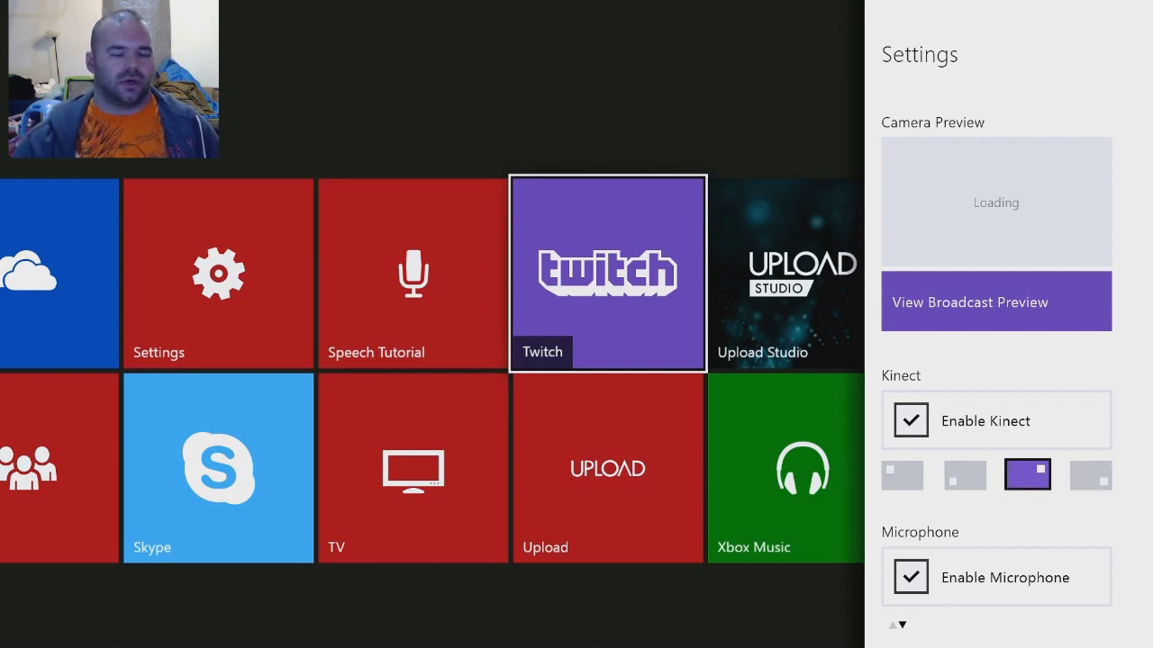
{"action": "key", "text": "Down"}
{"action": "key", "text": "Down"}
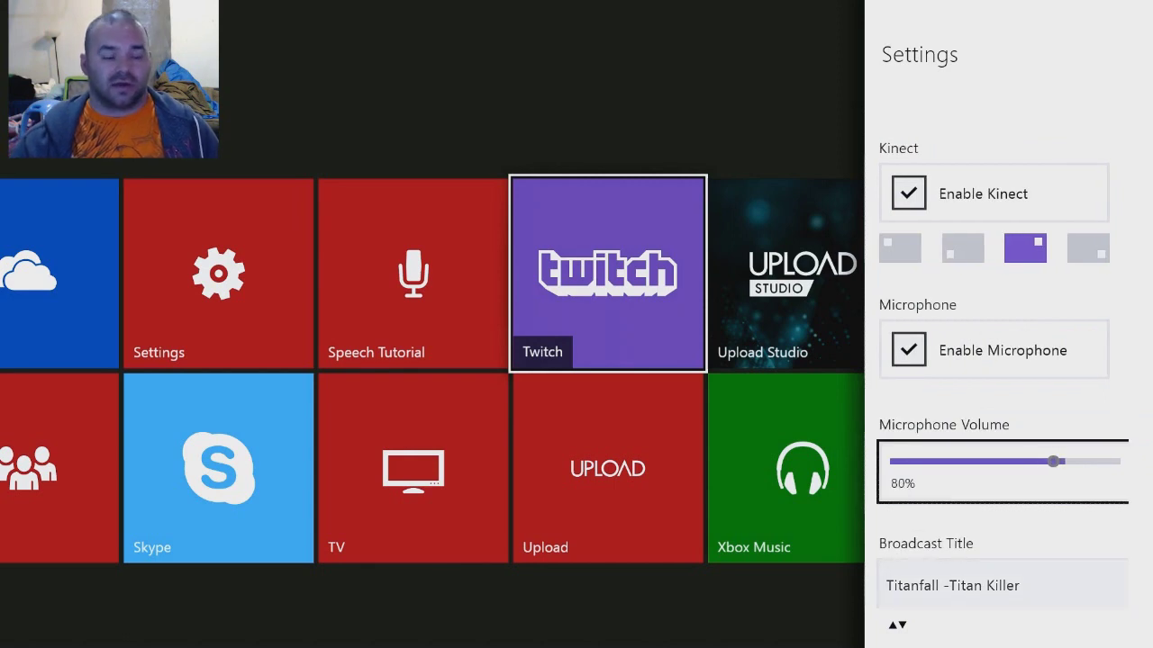
Raise microphone volume to 95% and set broadcast quality to Medium (1400kbps).
{"action": "key", "text": "Down"}
{"action": "key", "text": "Down"}
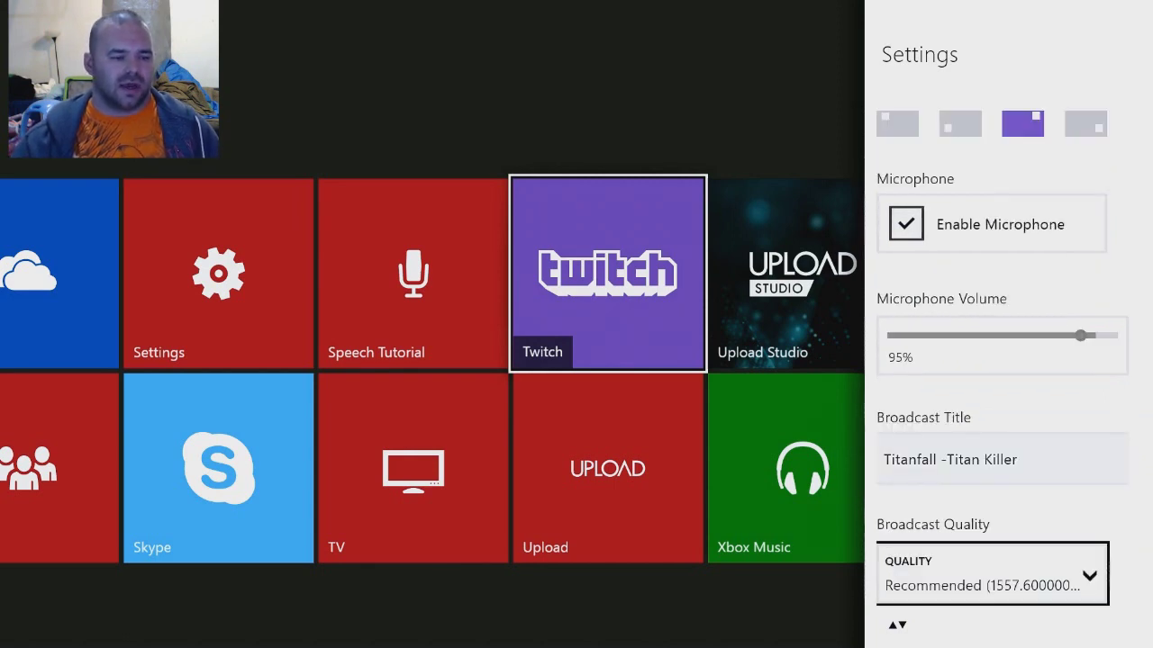
{"action": "key", "text": "Up"}
{"action": "key", "text": "Down"}
{"action": "key", "text": "Return"}
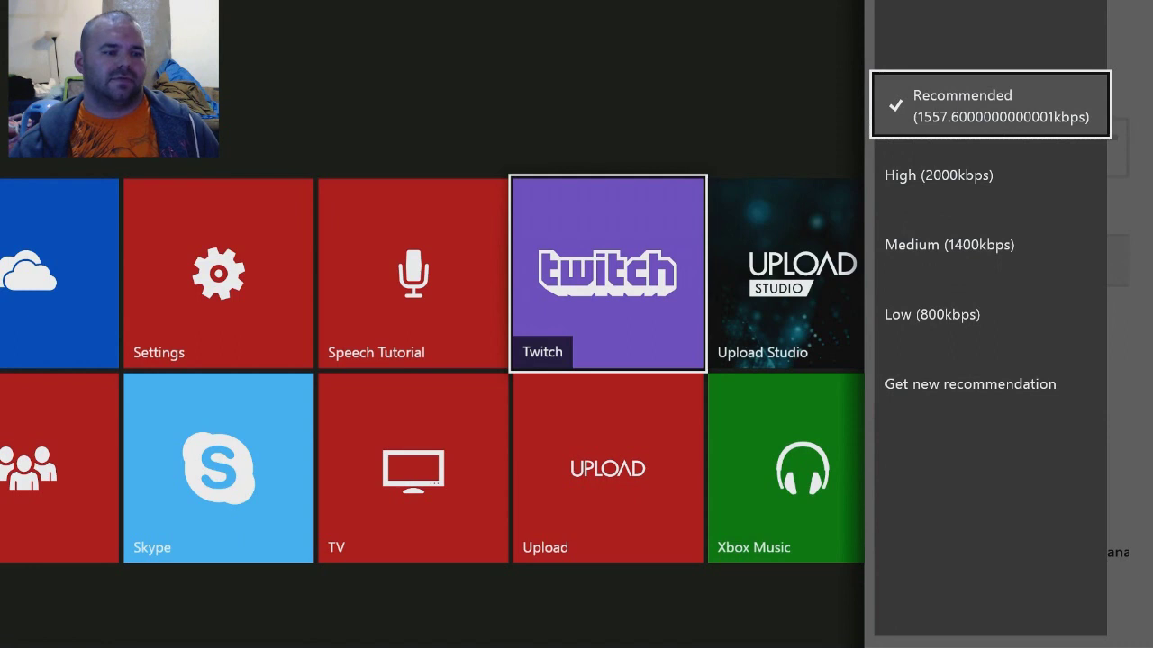
{"action": "key", "text": "Down"}
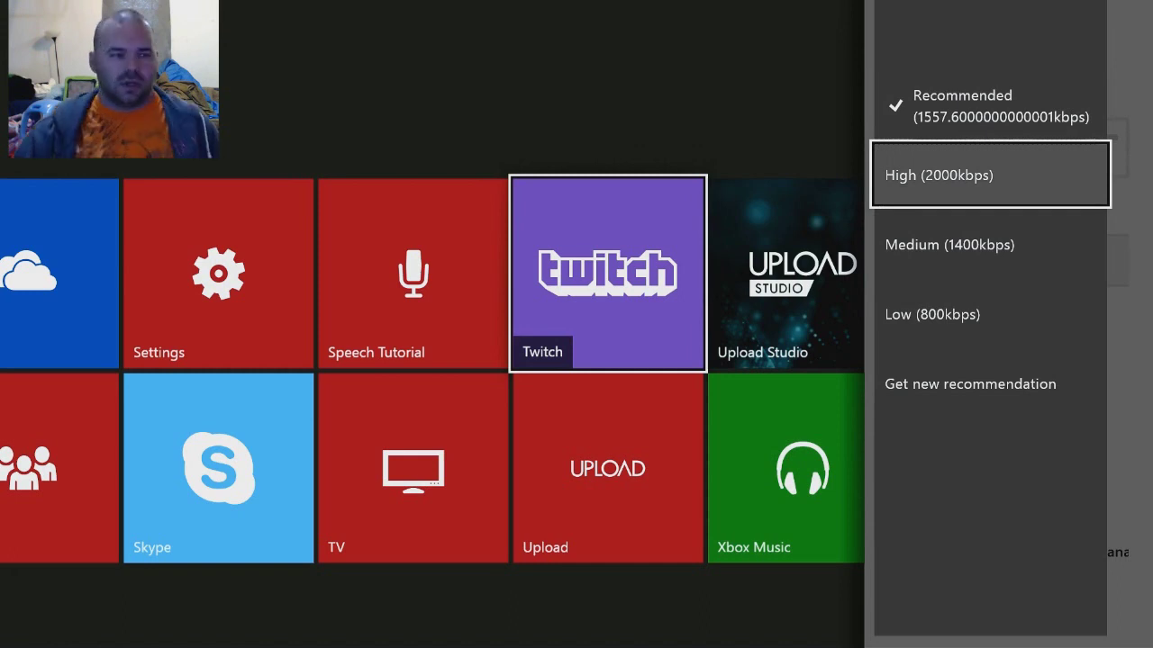
{"action": "key", "text": "Down"}
{"action": "key", "text": "Return"}
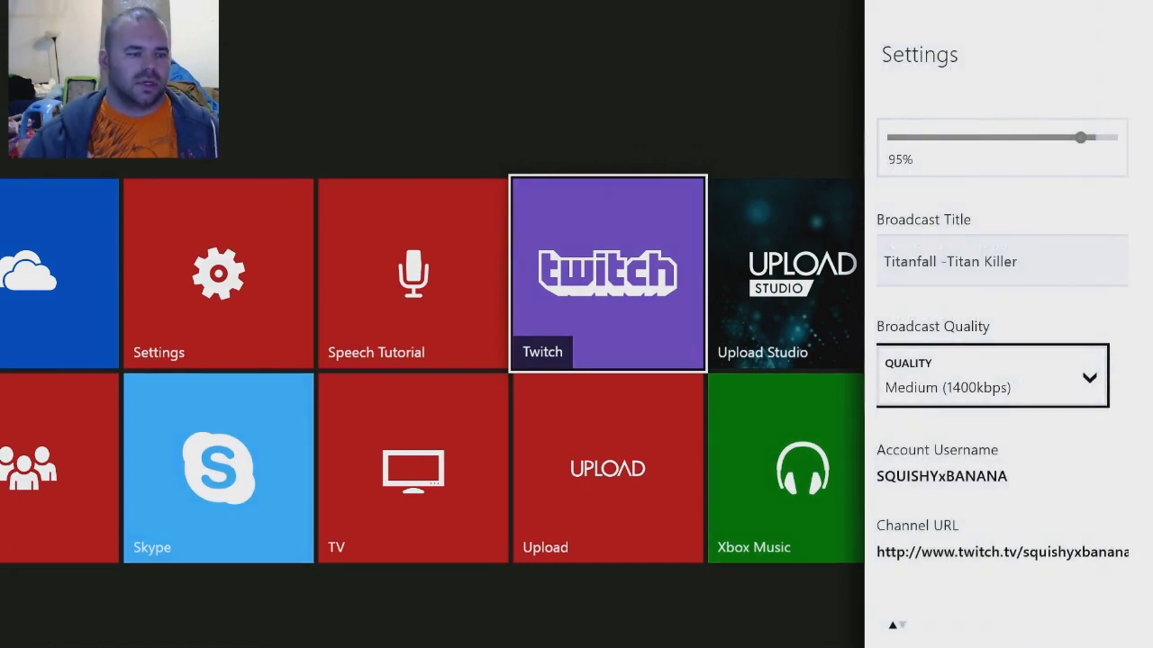
Leave Settings and start the broadcast.
{"action": "key", "text": "Up"}
{"action": "key", "text": "Up"}
{"action": "key", "text": "Up"}
{"action": "key", "text": "Up"}
{"action": "key", "text": "Up"}
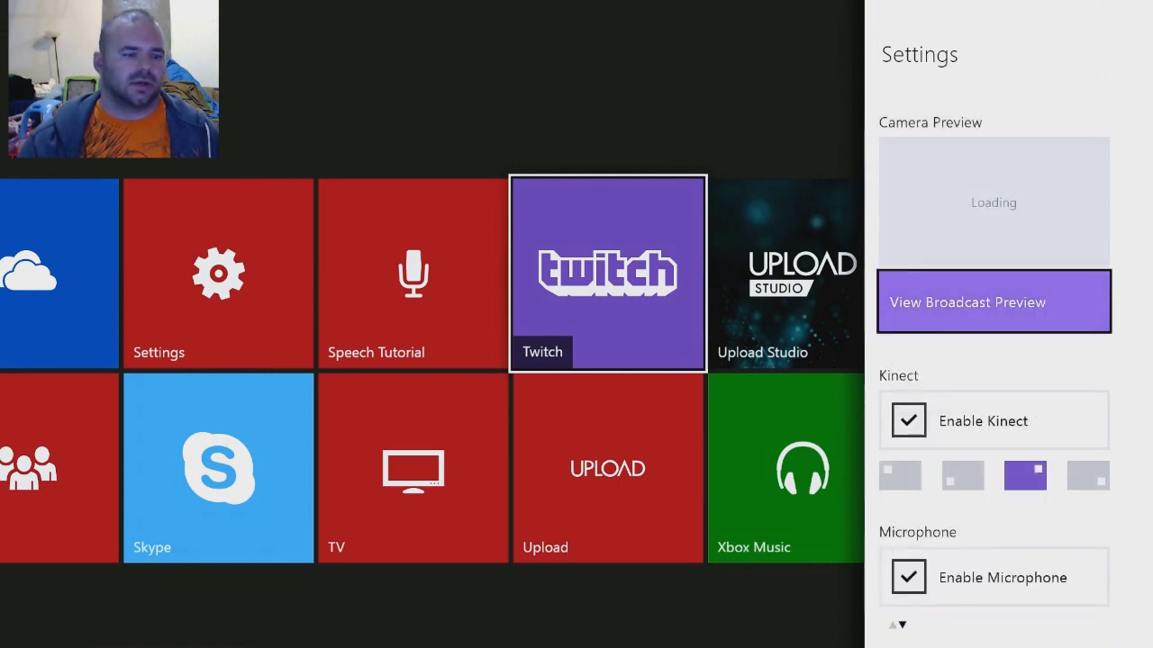
{"action": "key", "text": "Down"}
{"action": "key", "text": "Down"}
{"action": "key", "text": "Down"}
{"action": "key", "text": "Down"}
{"action": "key", "text": "Down"}
{"action": "key", "text": "Up"}
{"action": "key", "text": "Up"}
{"action": "key", "text": "Up"}
{"action": "key", "text": "Up"}
{"action": "key", "text": "Up"}
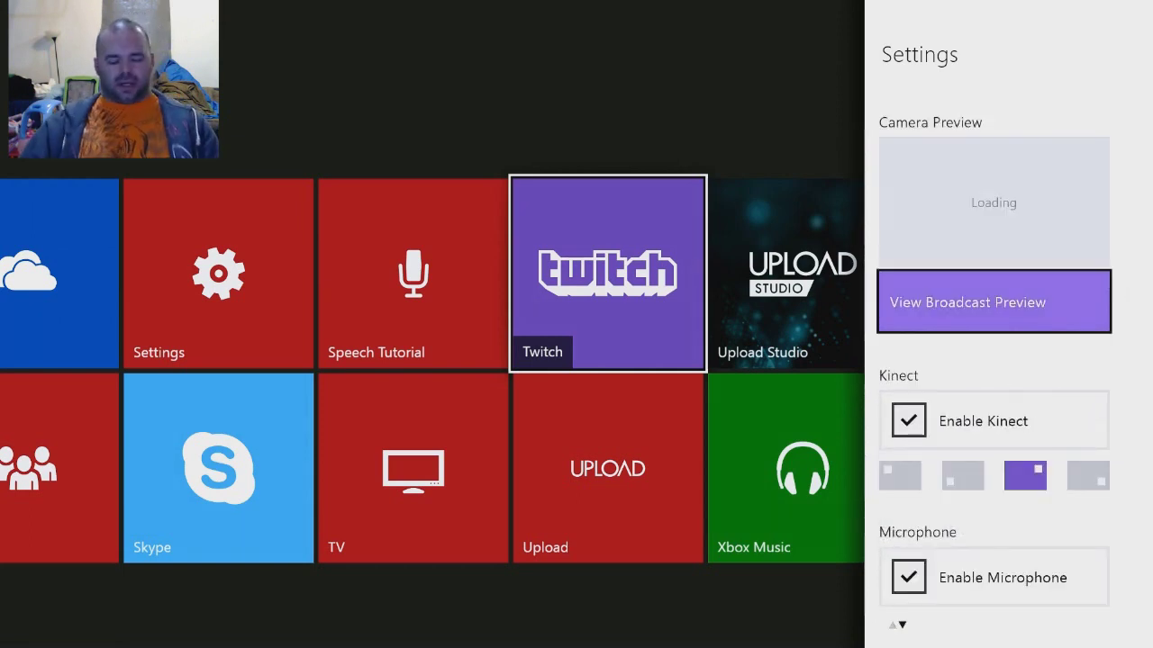
{"action": "key", "text": "Escape"}
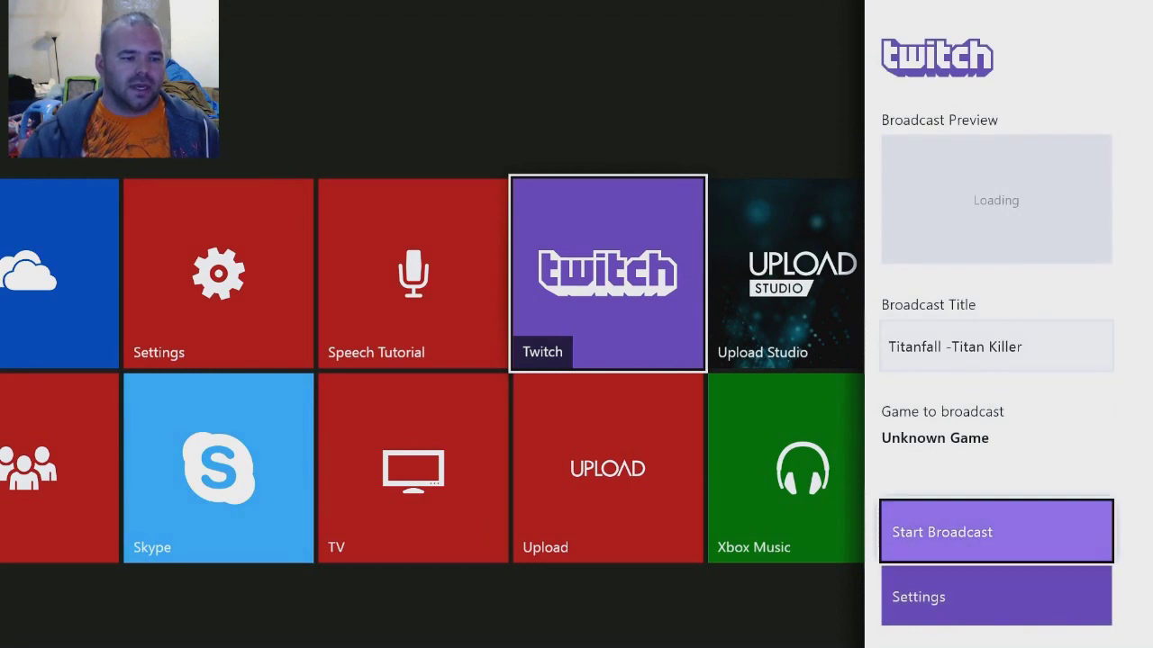
{"action": "key", "text": "Return"}
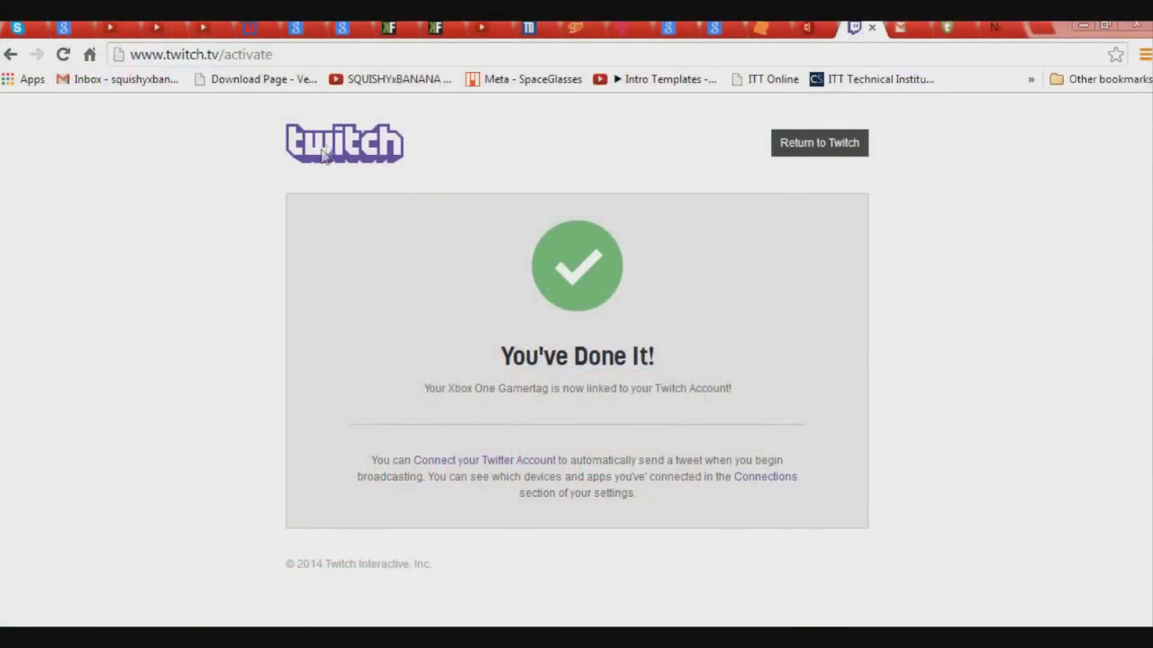
Load twitch.tv without 'activate' and open your own channel from the username menu.
{"action": "double_click", "coordinate": [247, 54]}
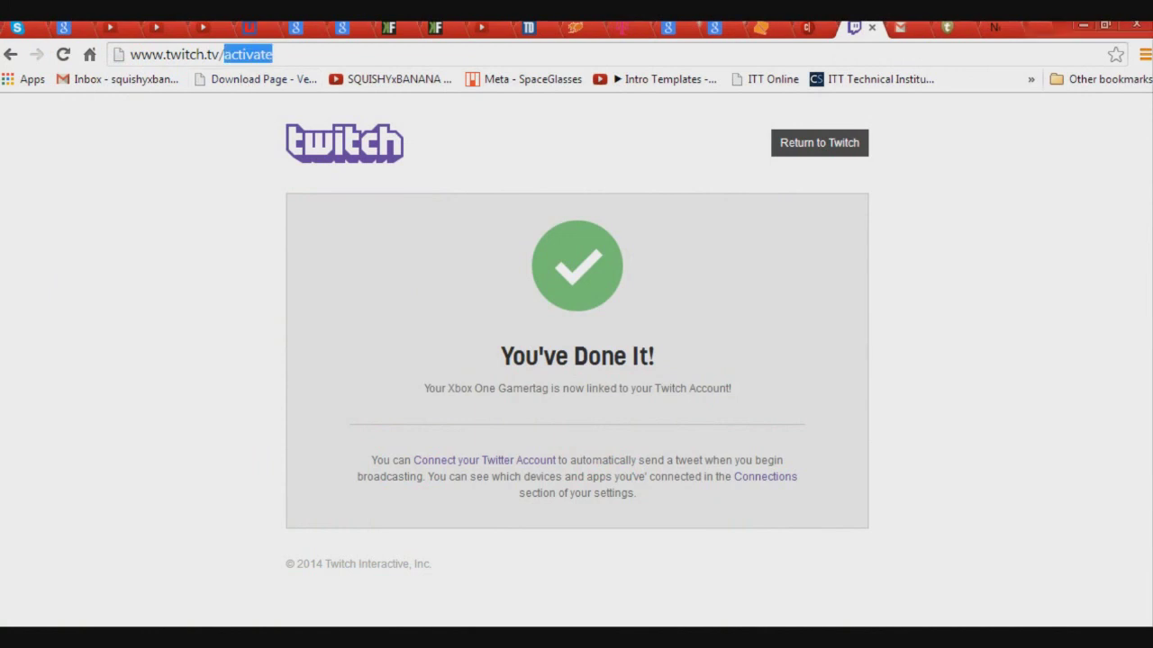
{"action": "key", "text": "BackSpace"}
{"action": "key", "text": "Return"}
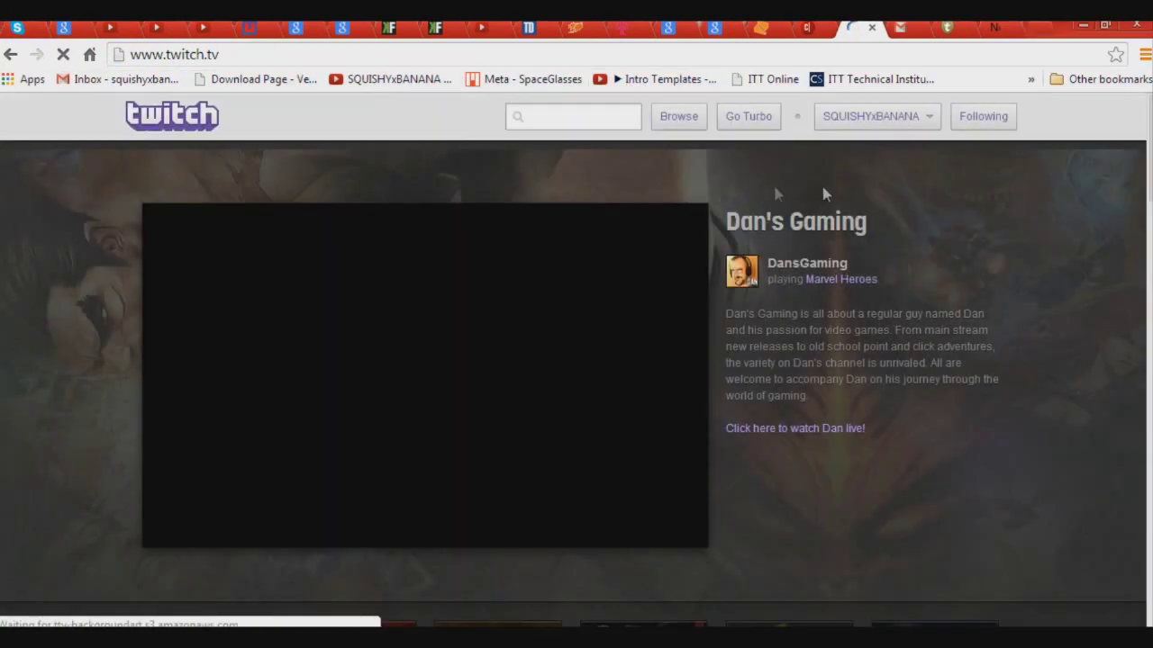
{"action": "mouse_move", "coordinate": [859, 117]}
{"action": "left_click", "coordinate": [797, 162]}
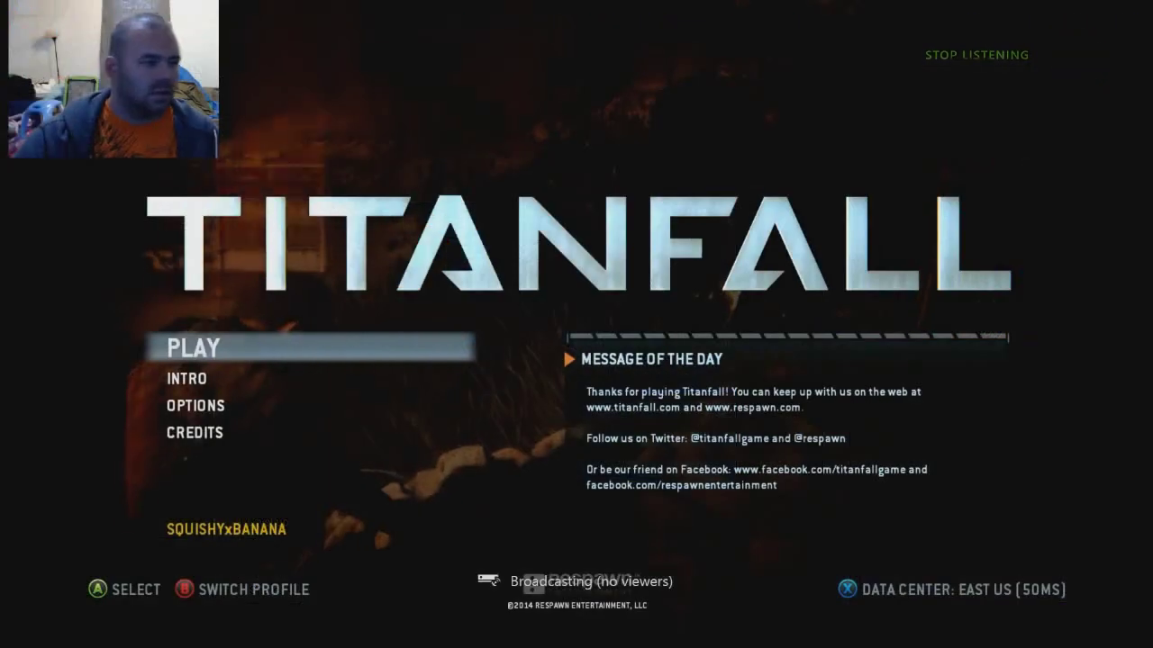
Select PLAY on the Titanfall main menu to reach the private lobby.
{"action": "key", "text": "Return"}
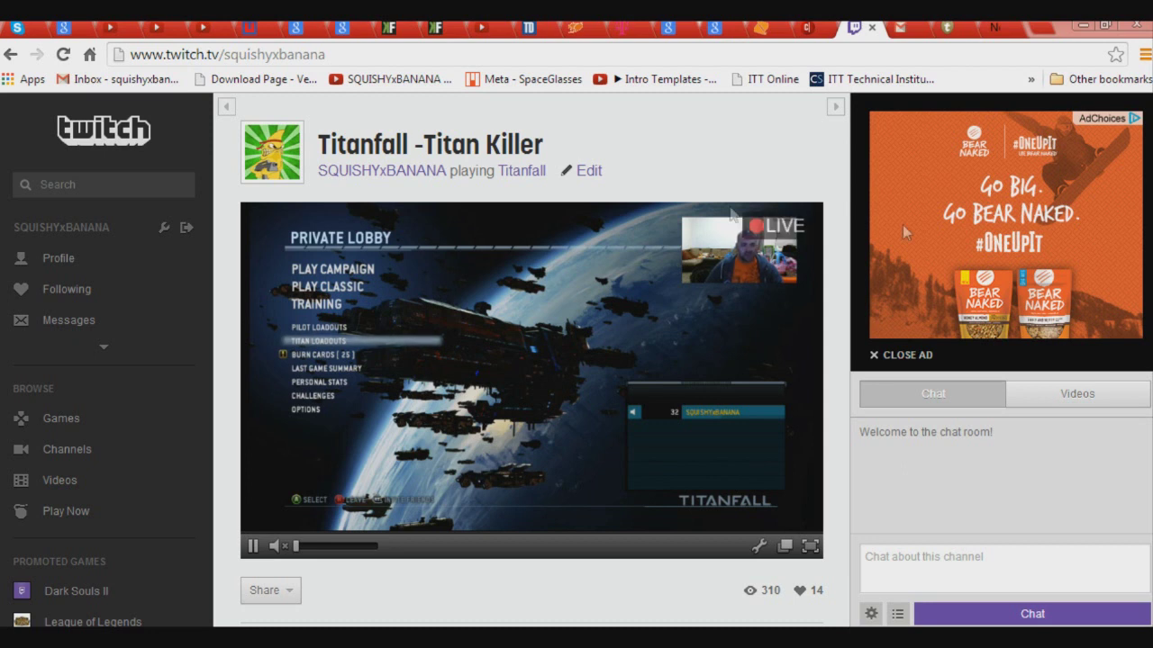
{"action": "left_click", "coordinate": [590, 172]}
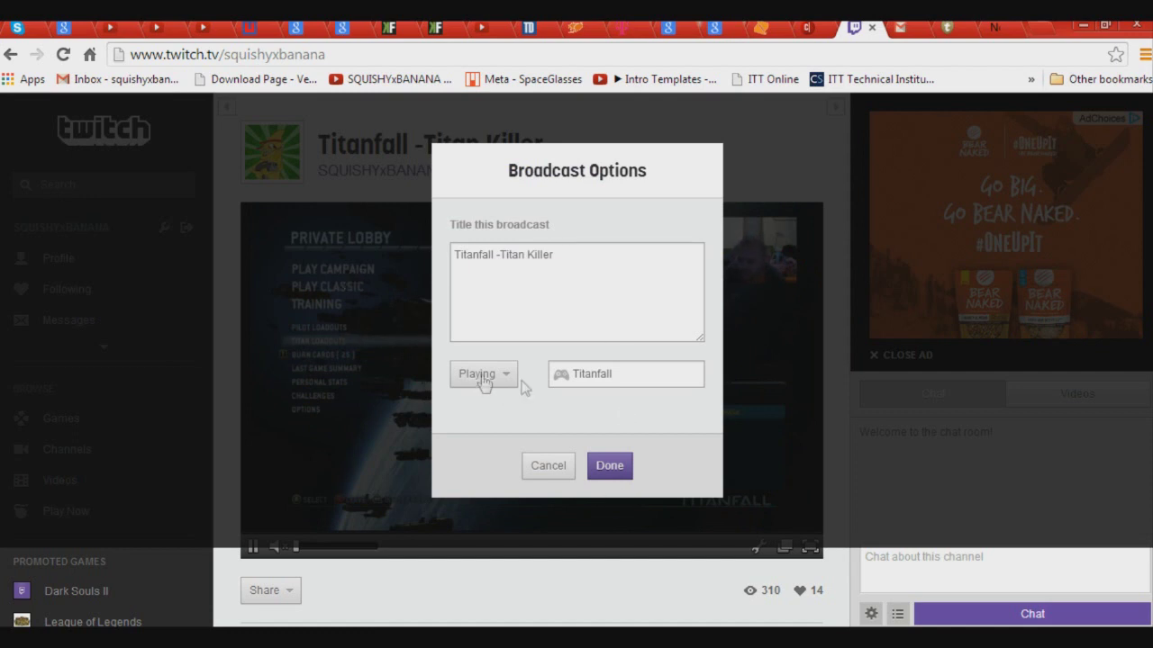
{"action": "left_click", "coordinate": [559, 470]}
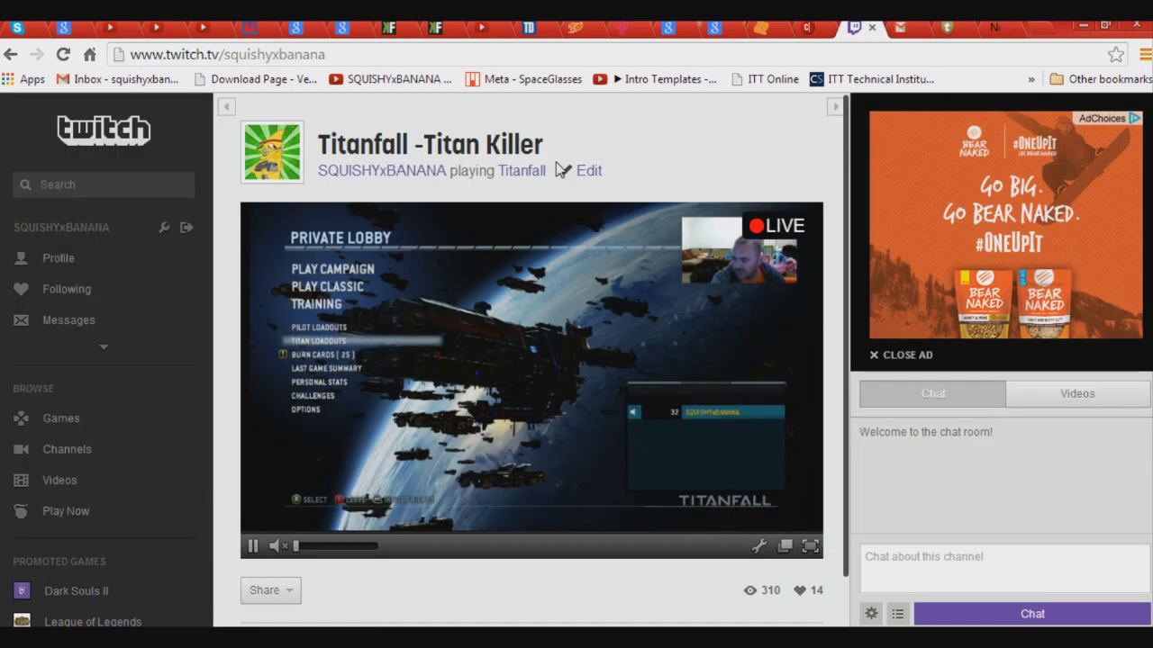